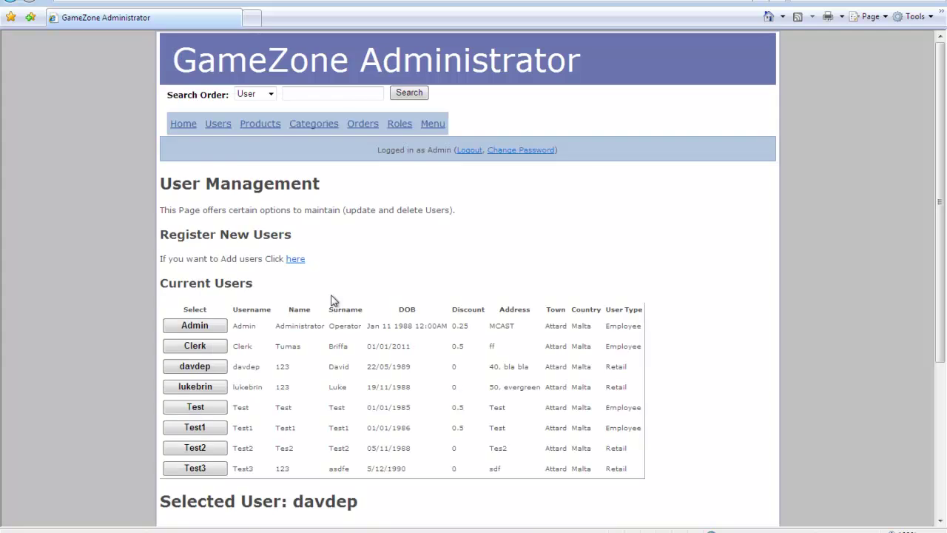
Try to change the selected user's name to Test and submit the form
scroll(333, 299, "down", 5)
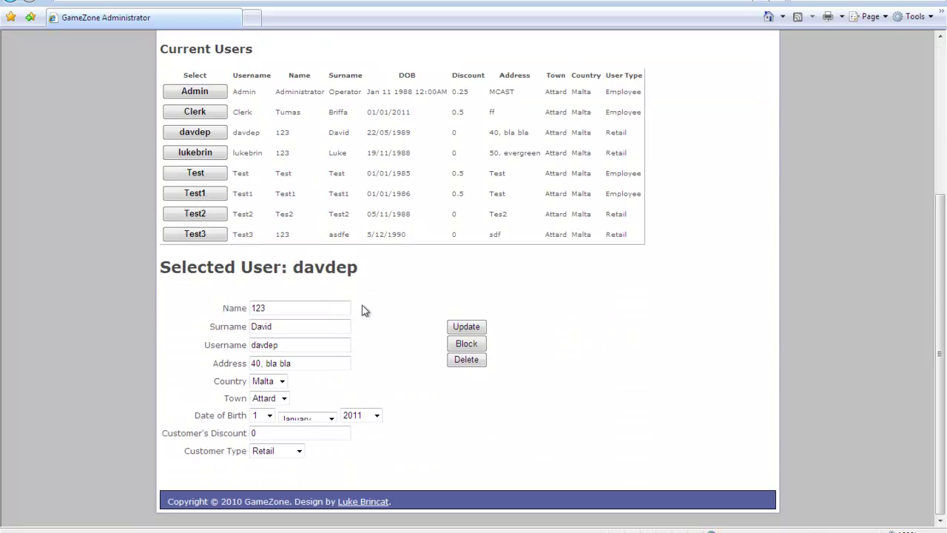
left_click(274, 308)
key("BackSpace")
key("BackSpace")
type("tes")
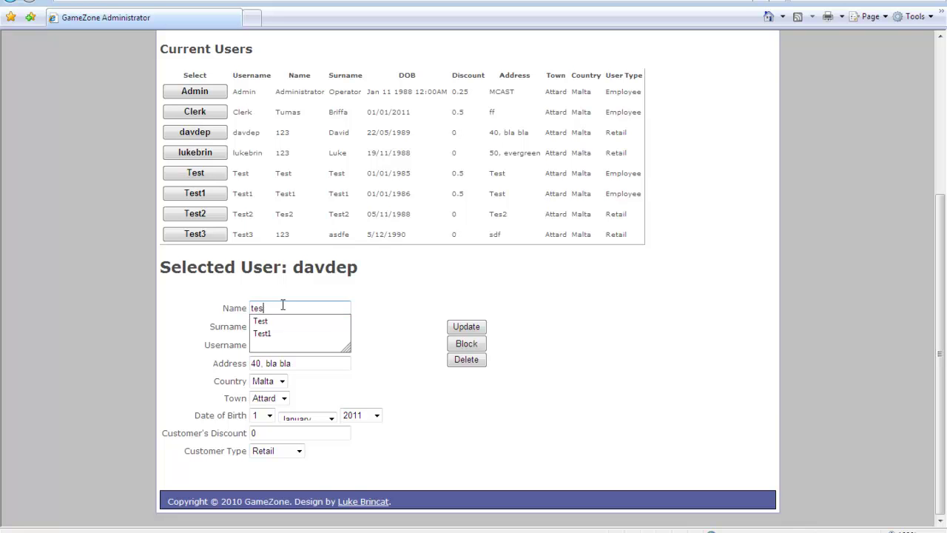
type("t")
double_click(282, 305)
type("Test")
left_click(318, 303)
key("Return")
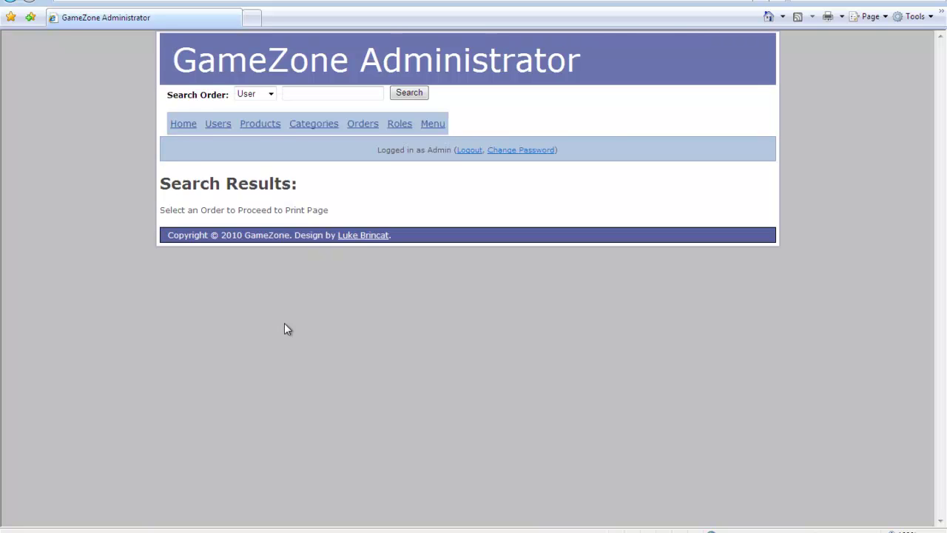
Reopen user management, select the third listed user, and set the name to TestName and the surname to TestSurname
left_click(224, 127)
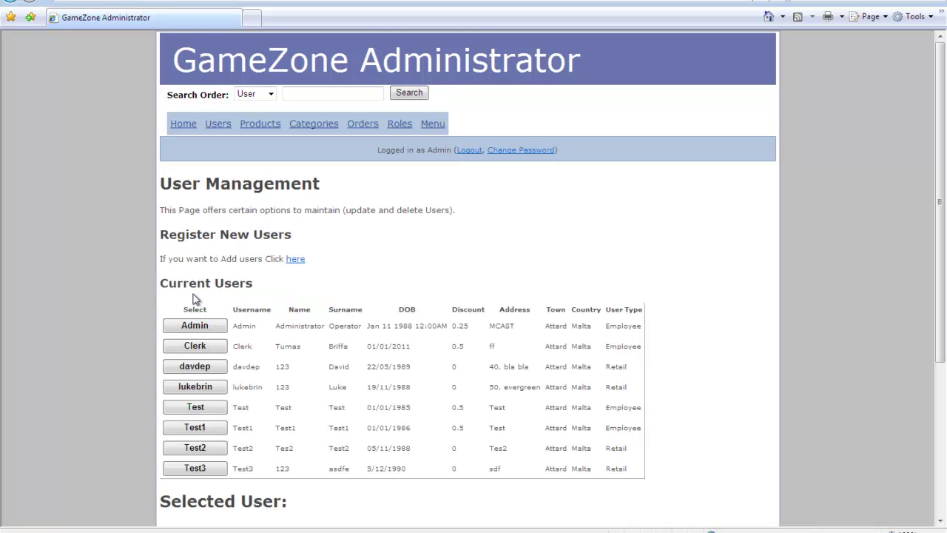
left_click(195, 367)
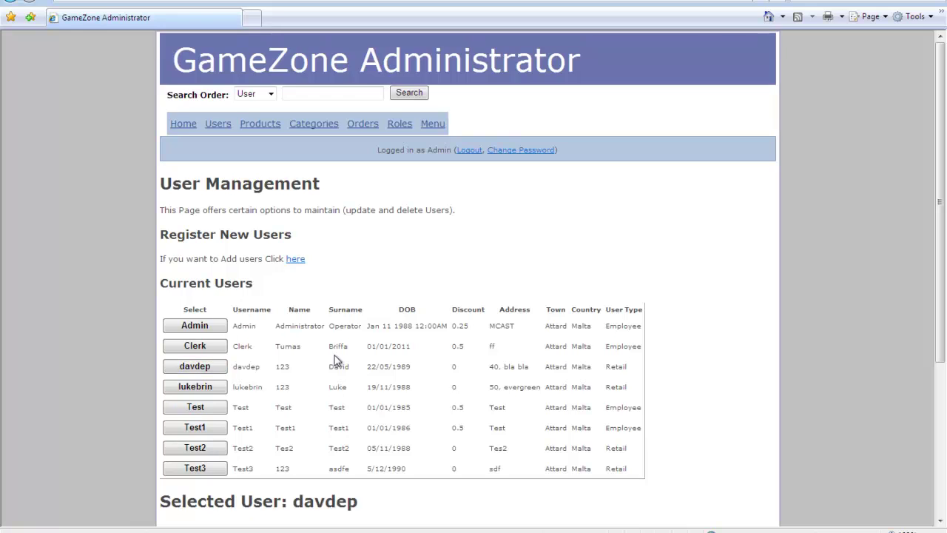
scroll(335, 360, "down", 3)
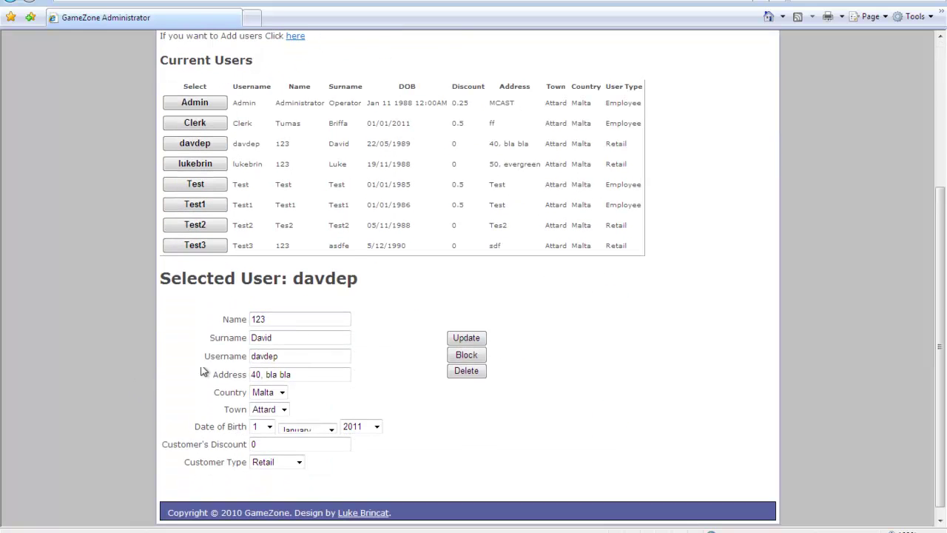
left_click_drag(278, 320, 252, 320)
type("TestName")
double_click(309, 339)
type("Test")
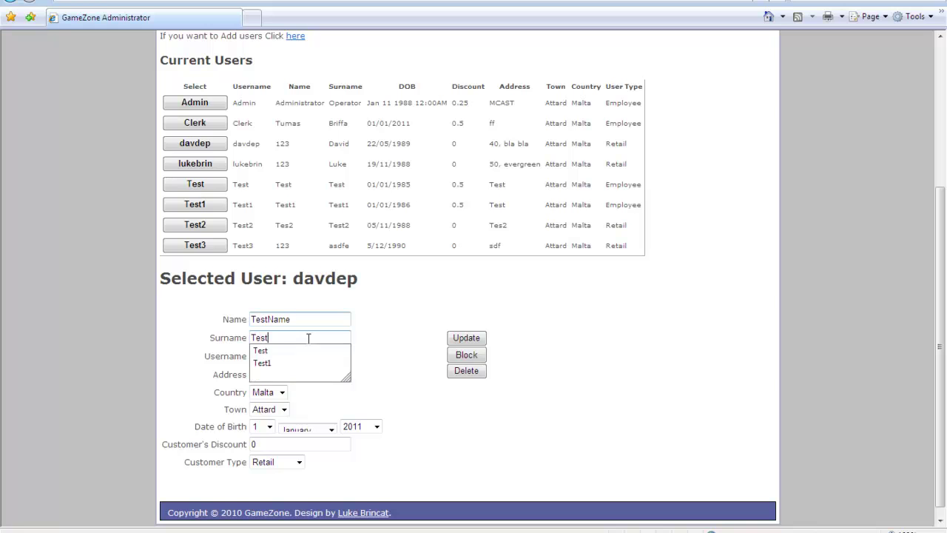
type("Surname")
Go through the user's remaining profile fields, update the record, and check the refreshed user list
left_click(294, 357)
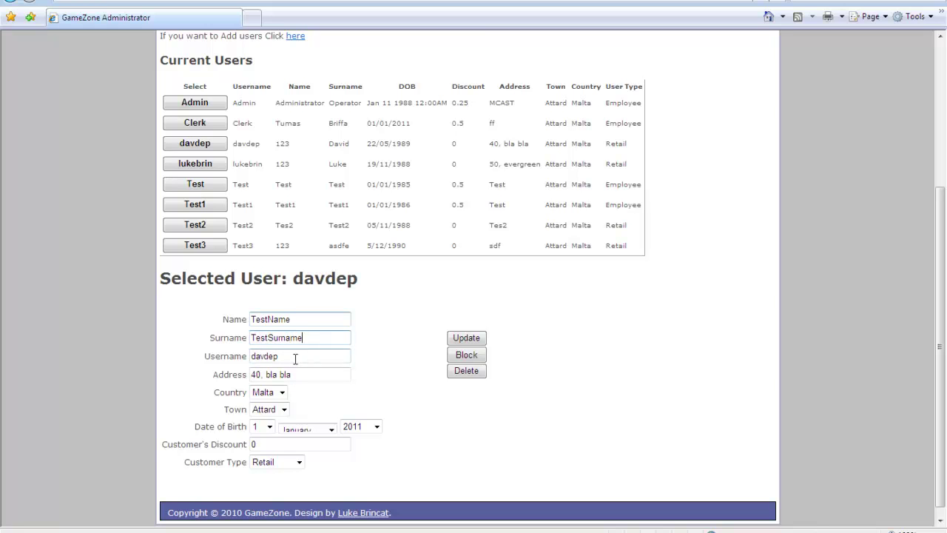
left_click(298, 377)
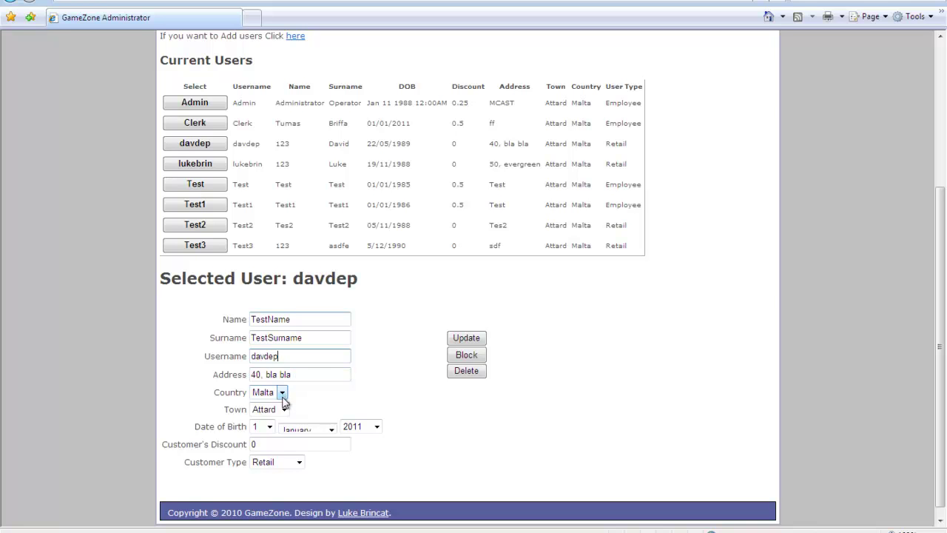
left_click(284, 410)
left_click(286, 412)
left_click(286, 412)
left_click(274, 422)
left_click(270, 427)
left_click(270, 427)
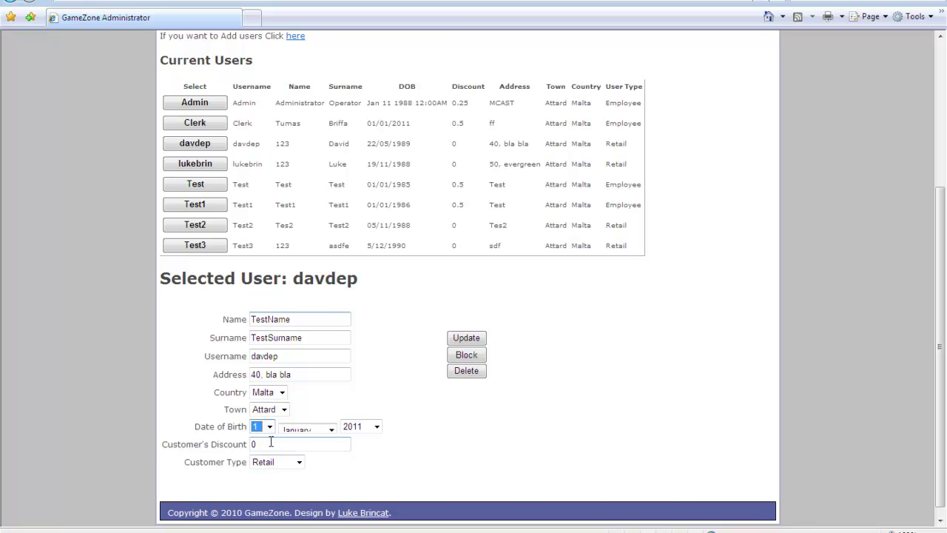
left_click(277, 462)
left_click(273, 487)
left_click(467, 339)
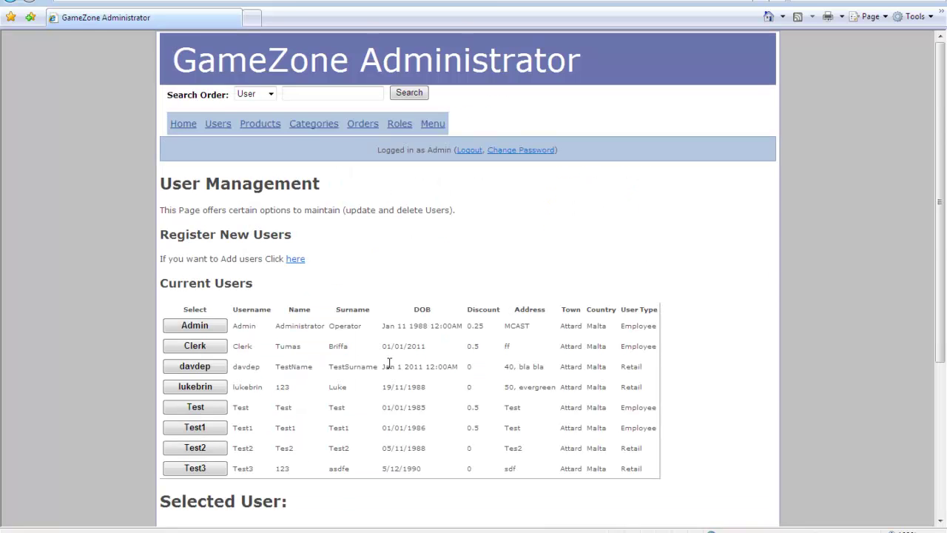
scroll(389, 362, "down", 1)
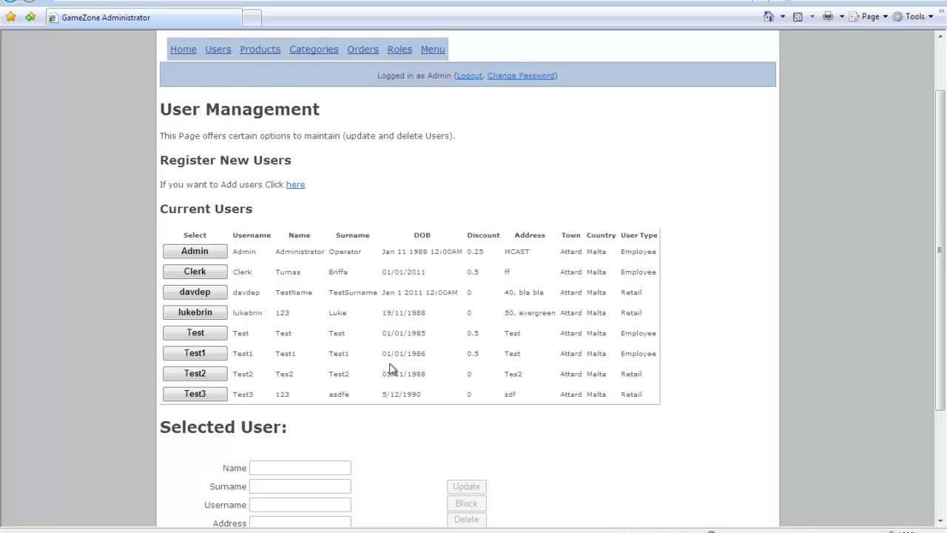
scroll(388, 368, "up", 1)
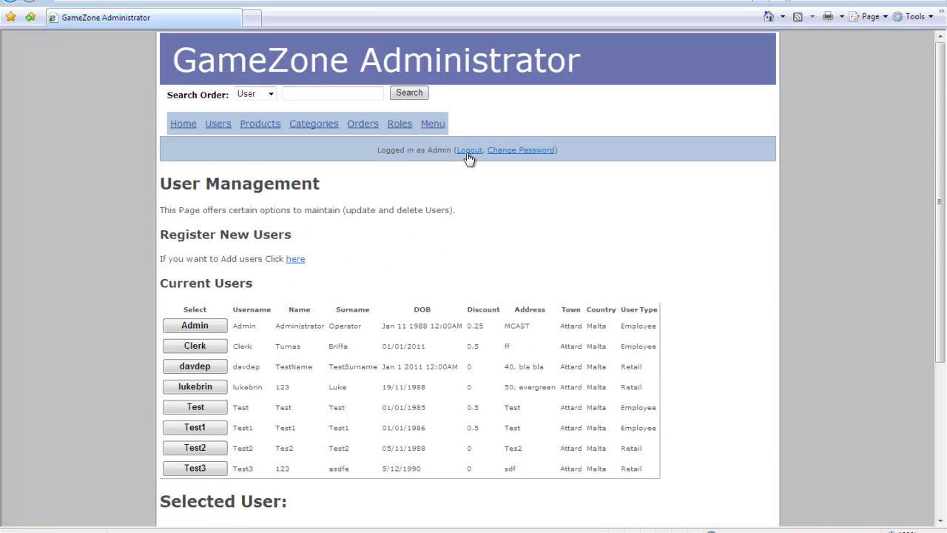
Open the product management page and view the details of Assasins Creed 2 and Fallout 3
left_click(257, 124)
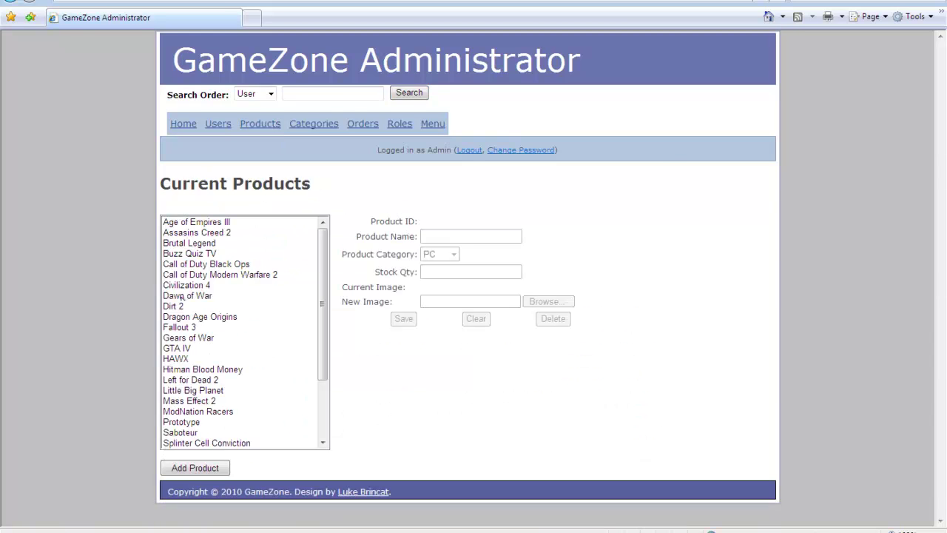
left_click(212, 234)
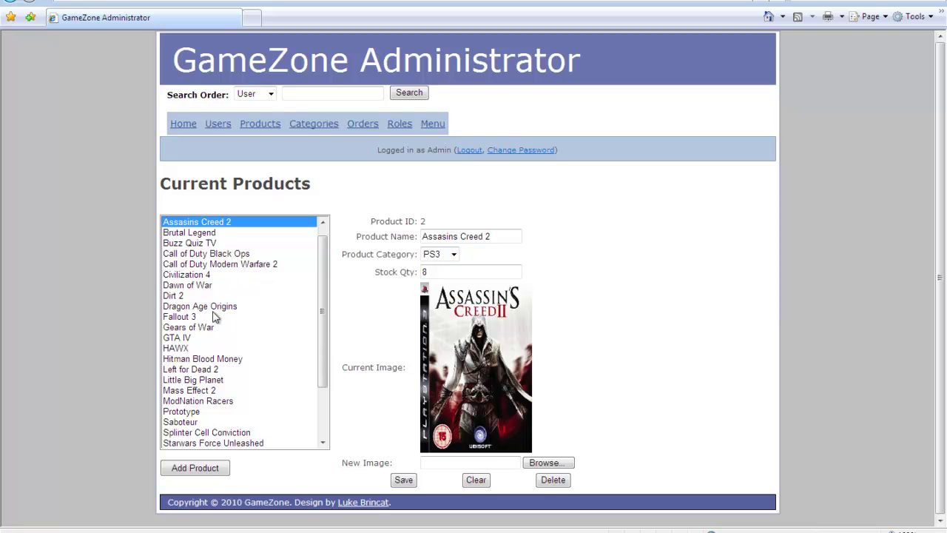
left_click(188, 318)
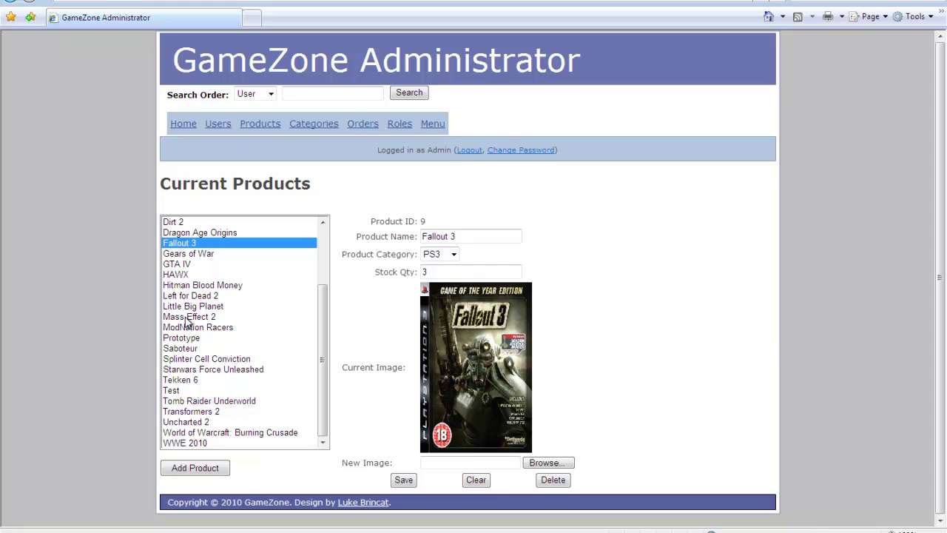
mouse_move(321, 374)
left_mouse_down()
mouse_move(321, 316)
mouse_move(322, 374)
left_mouse_up()
Start a new product named TEST Product in the PS3 category with a stock quantity of 2
left_click(212, 469)
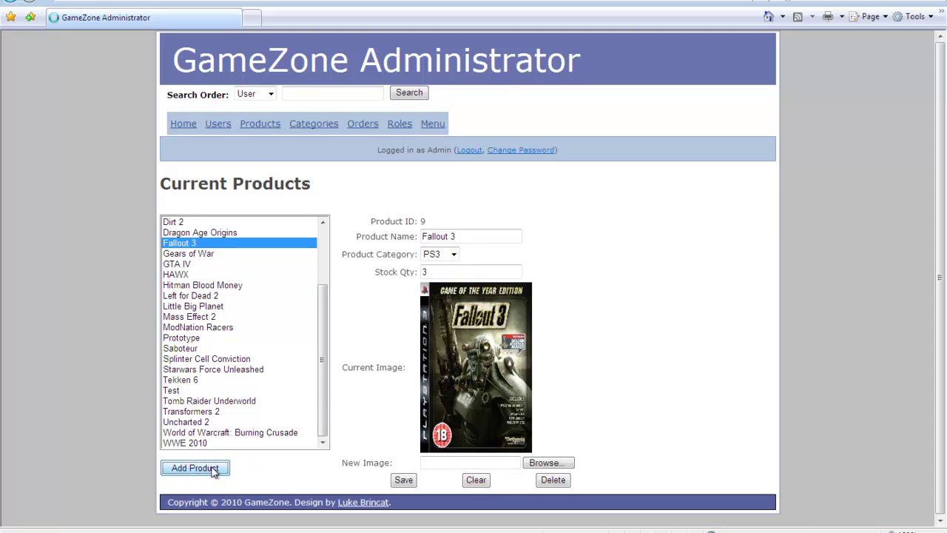
left_click(443, 236)
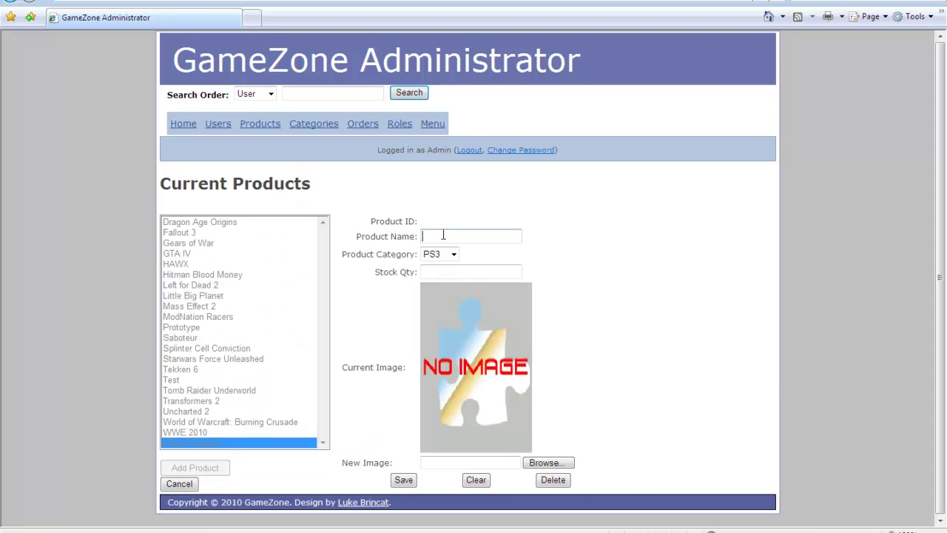
type("TEST Product")
left_click(451, 254)
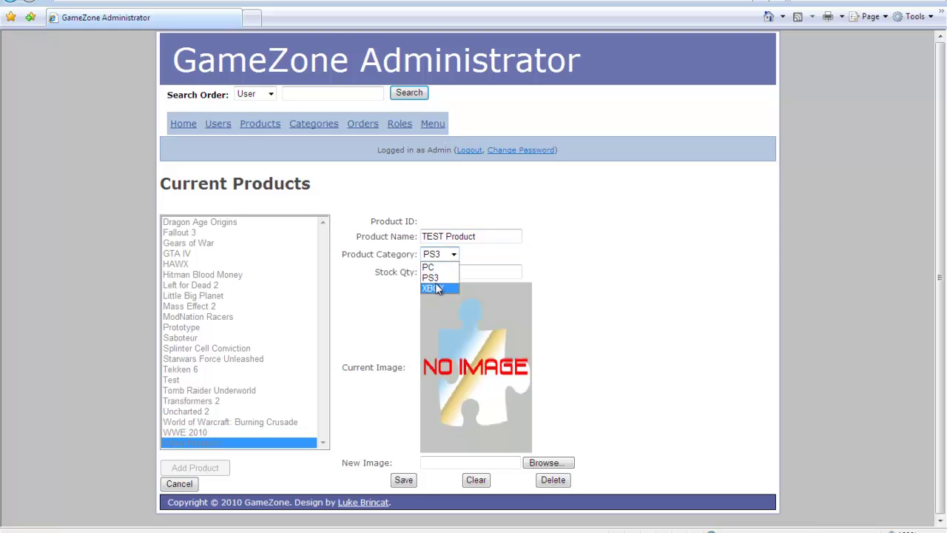
left_click(432, 277)
left_click(432, 273)
type("2")
left_click(535, 467)
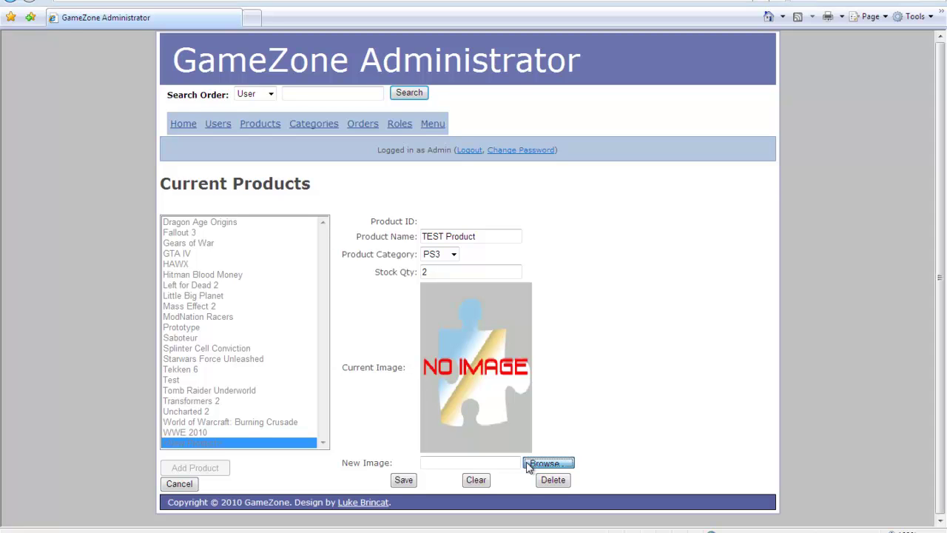
left_click(466, 441)
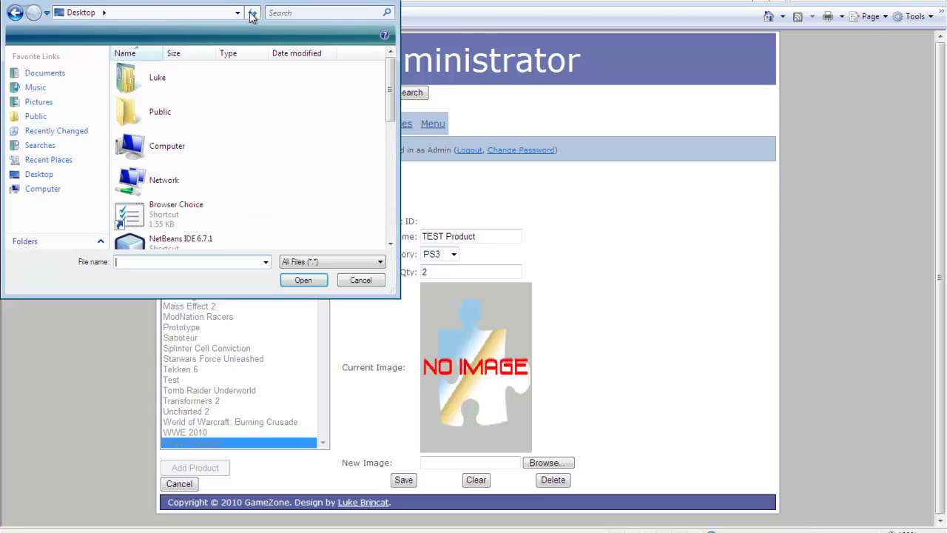
left_click(388, 5)
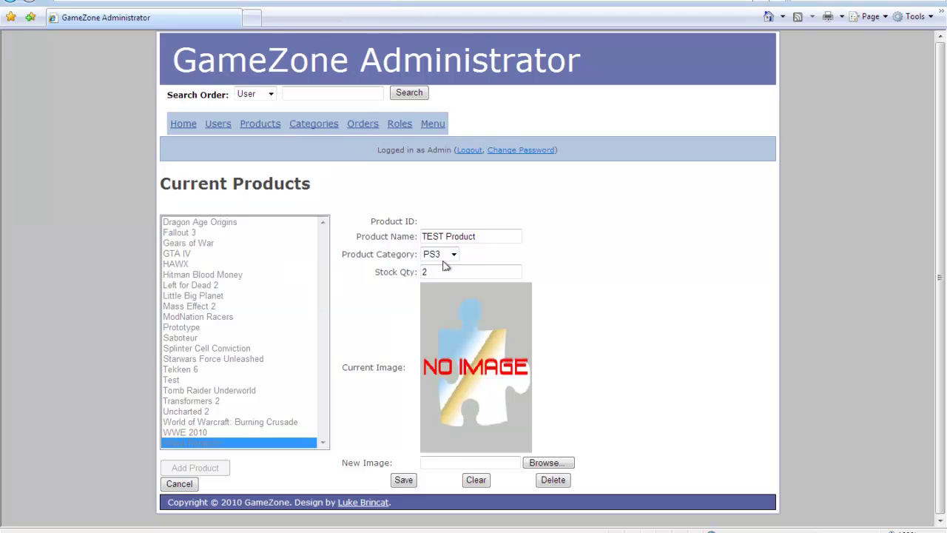
Save the new product without an image and open TEST Product from the product list
left_click(407, 481)
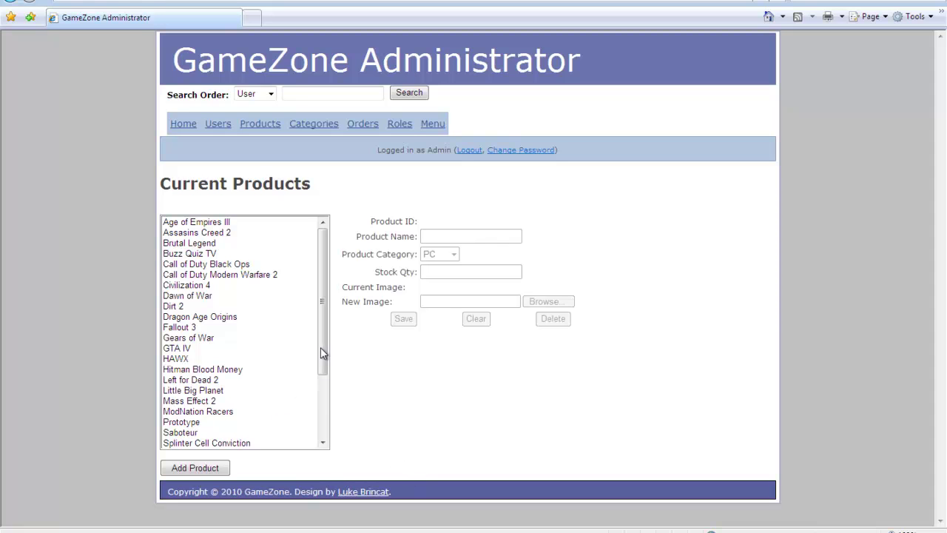
left_click_drag(323, 344, 313, 389)
left_click(186, 433)
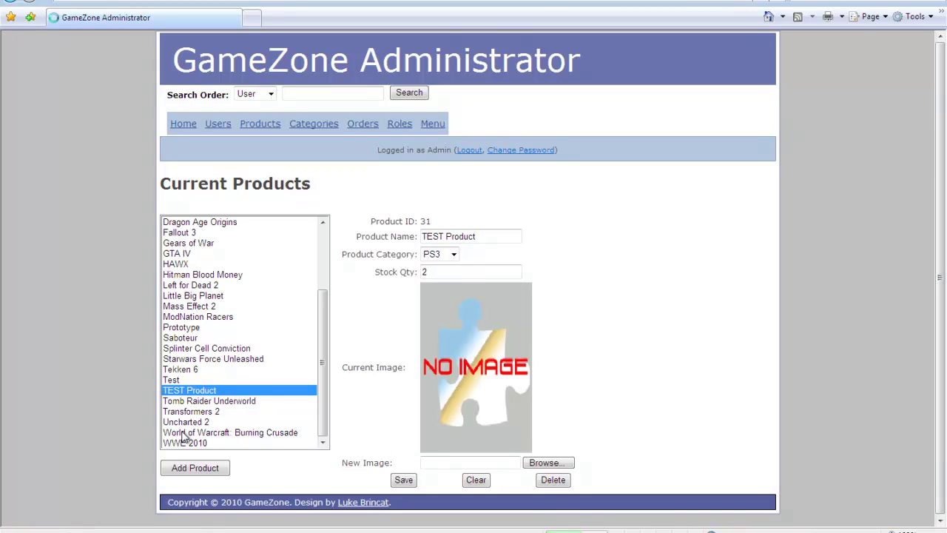
Compare neighbouring product records, delete TEST Product, and check the product list
left_click(174, 379)
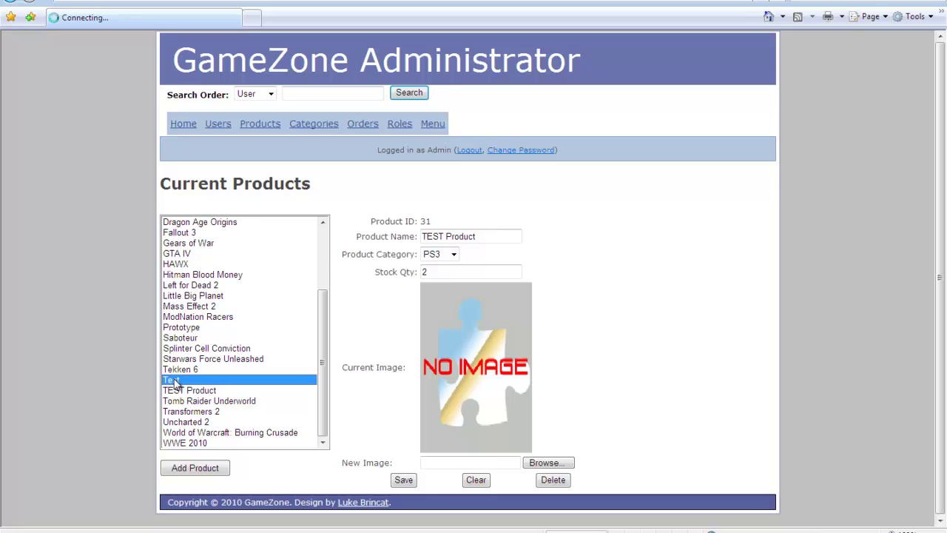
left_click(184, 360)
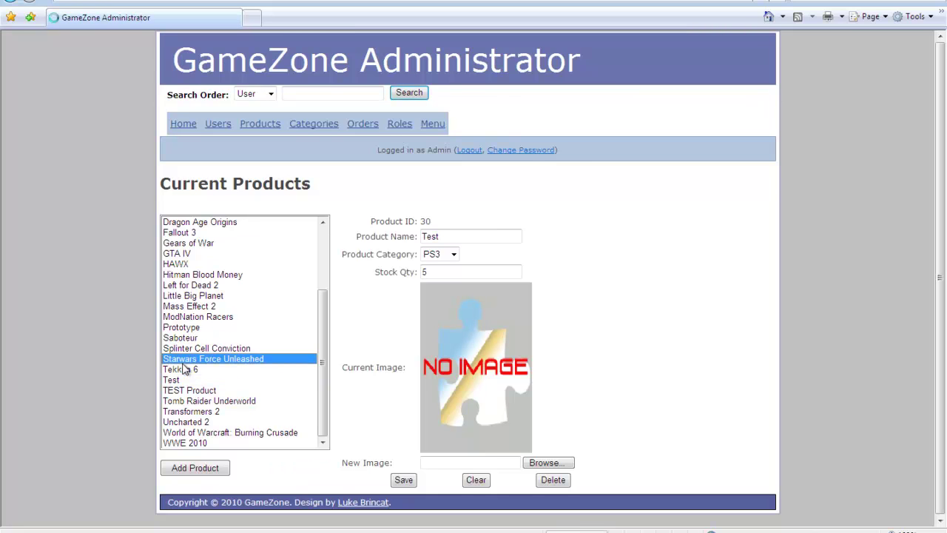
left_click(185, 391)
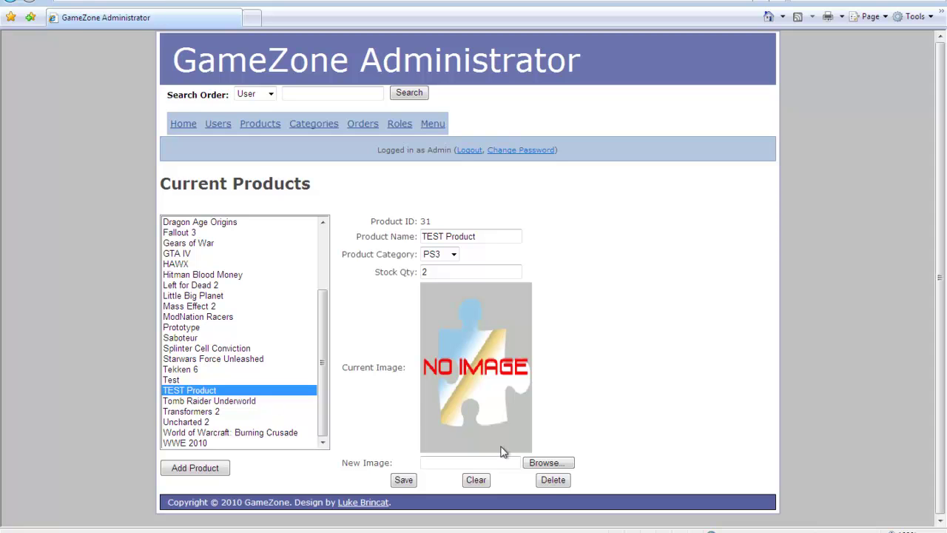
left_click(555, 479)
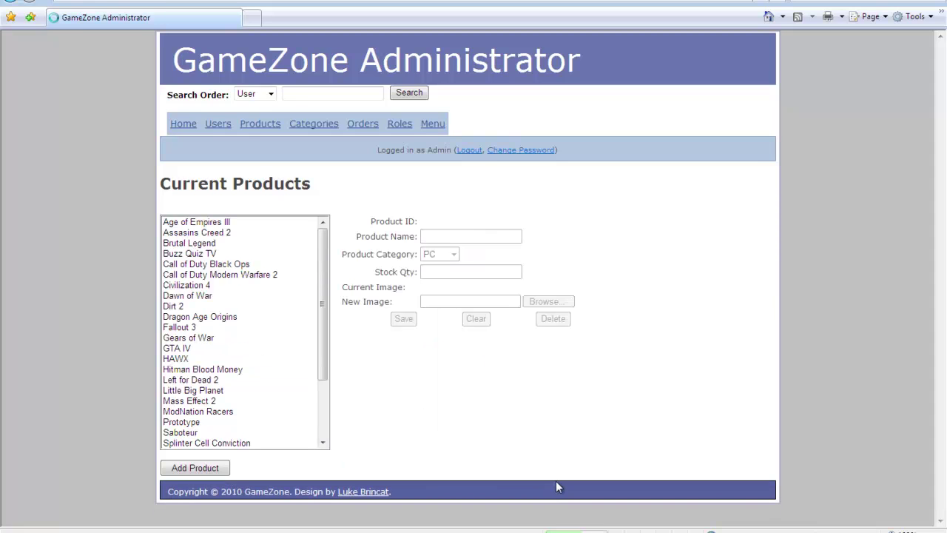
left_click_drag(322, 305, 330, 347)
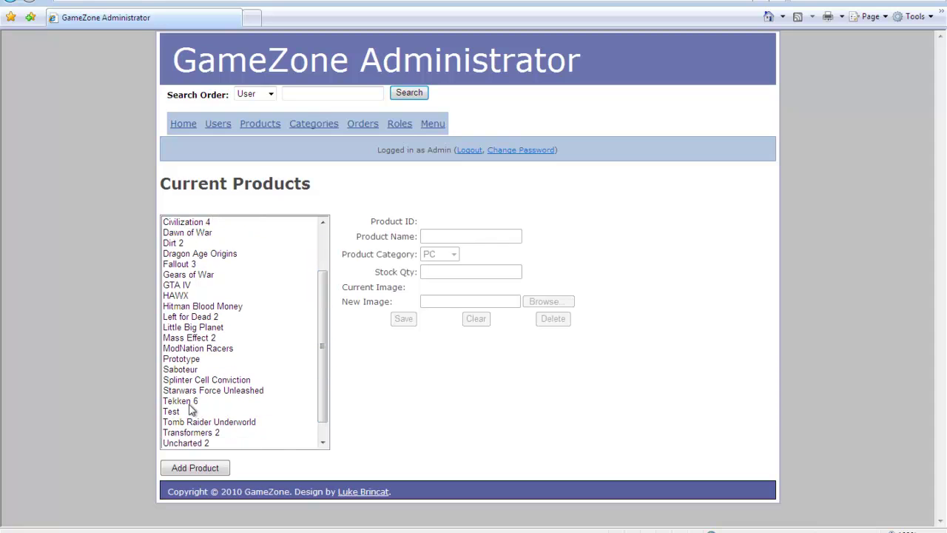
Open category management and view the XBOX category's details
left_click(310, 127)
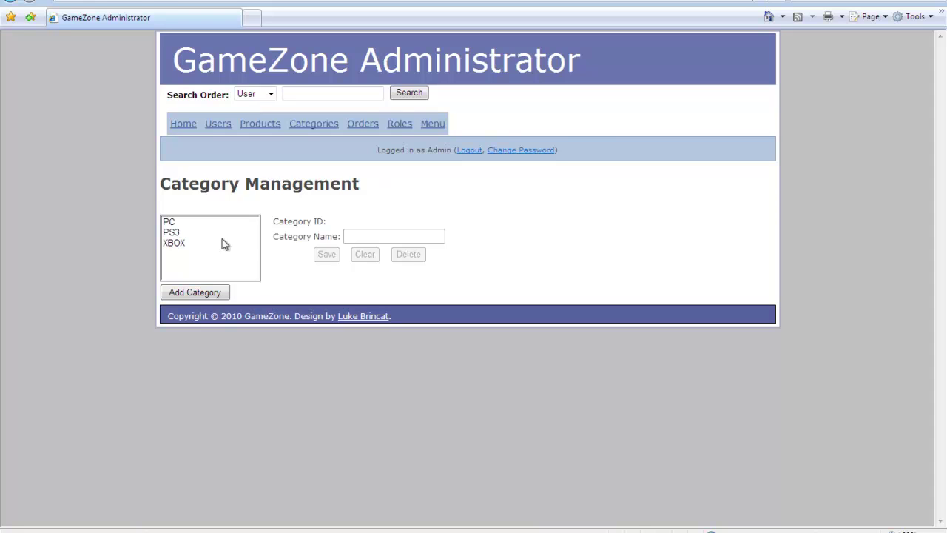
left_click(186, 244)
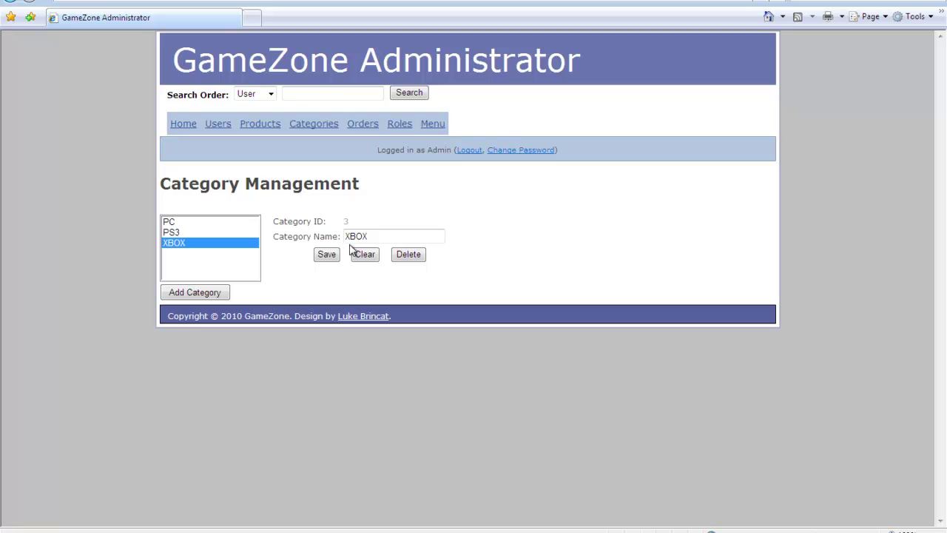
Open order management, select order 2, and examine its status options and the products it contains
left_click(373, 125)
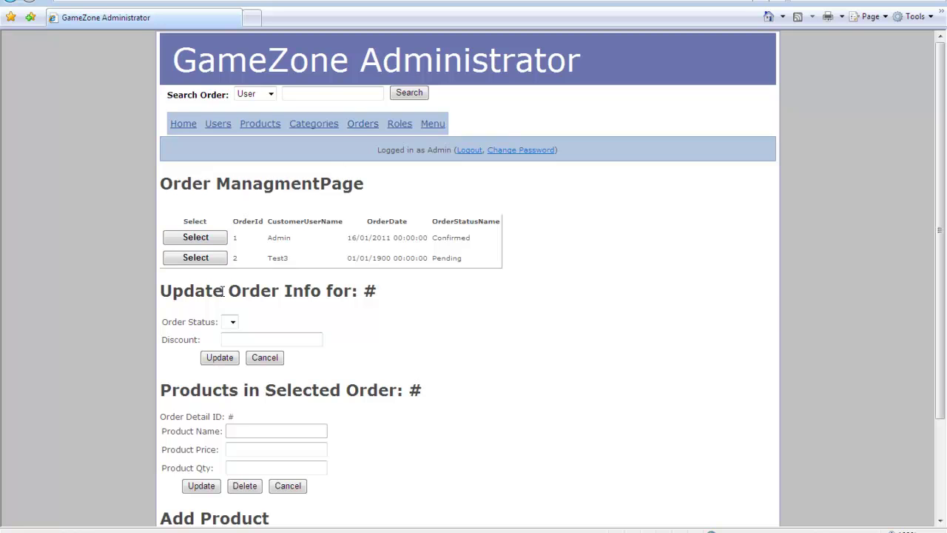
scroll(373, 309, "down", 3)
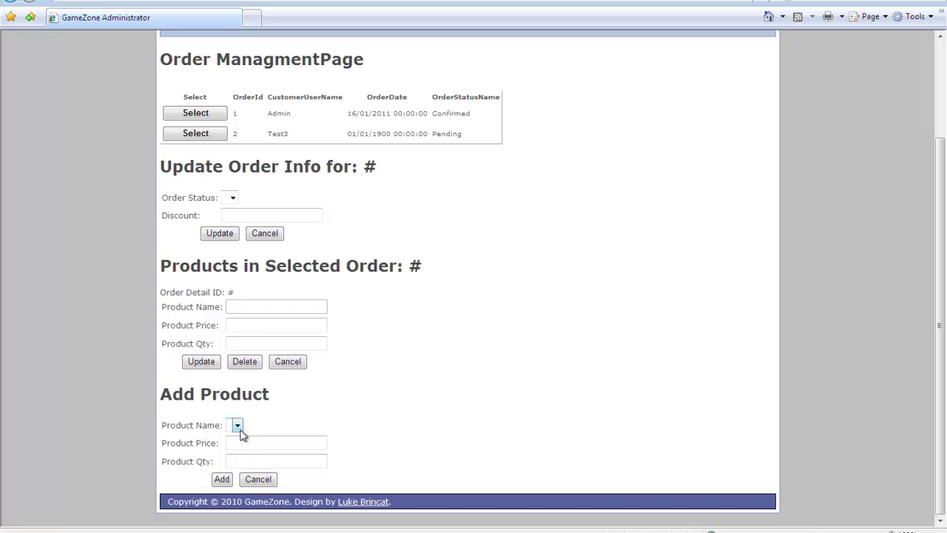
scroll(271, 336, "up", 2)
left_click(195, 211)
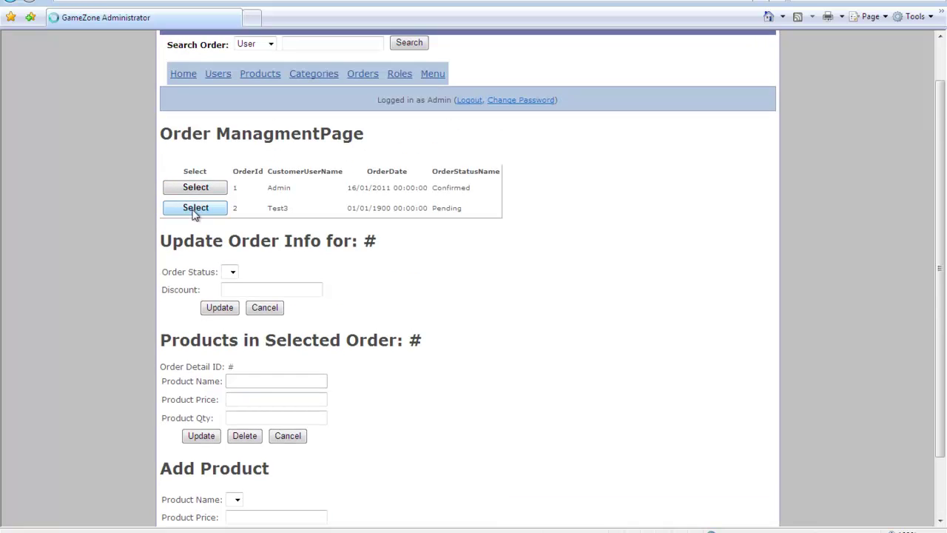
left_click(257, 322)
left_click(257, 322)
left_click(503, 308)
scroll(487, 303, "down", 2)
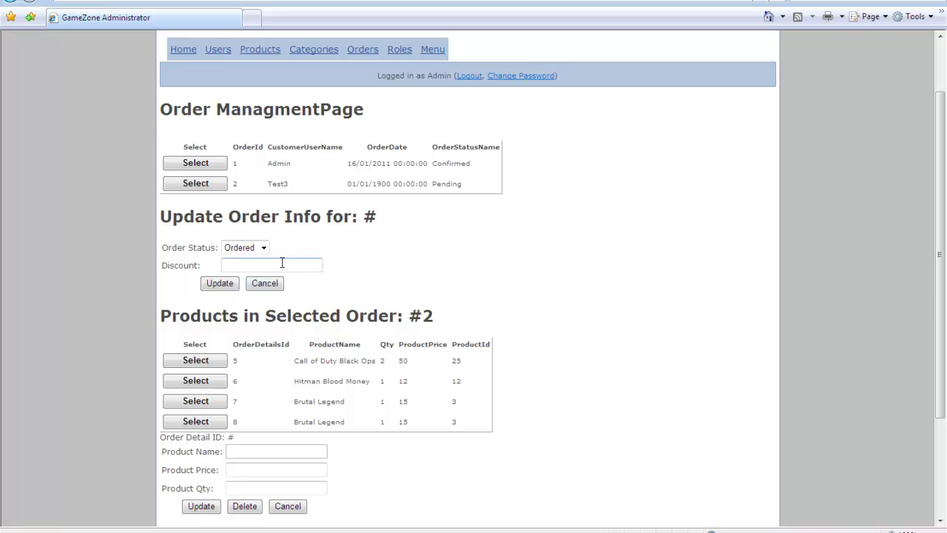
Delete the first of the two Brutal Legend lines from the pending order's products
scroll(270, 296, "down", 2)
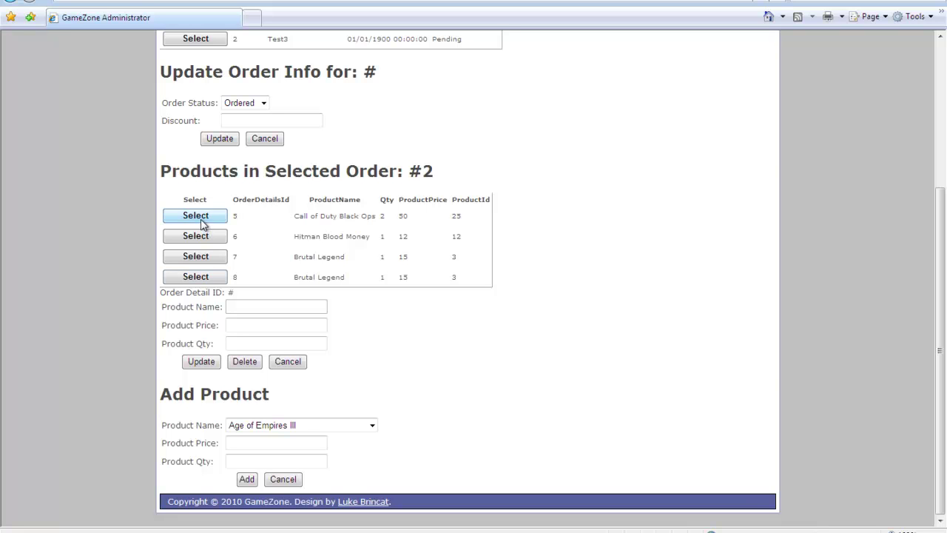
left_click(189, 257)
scroll(200, 274, "down", 2)
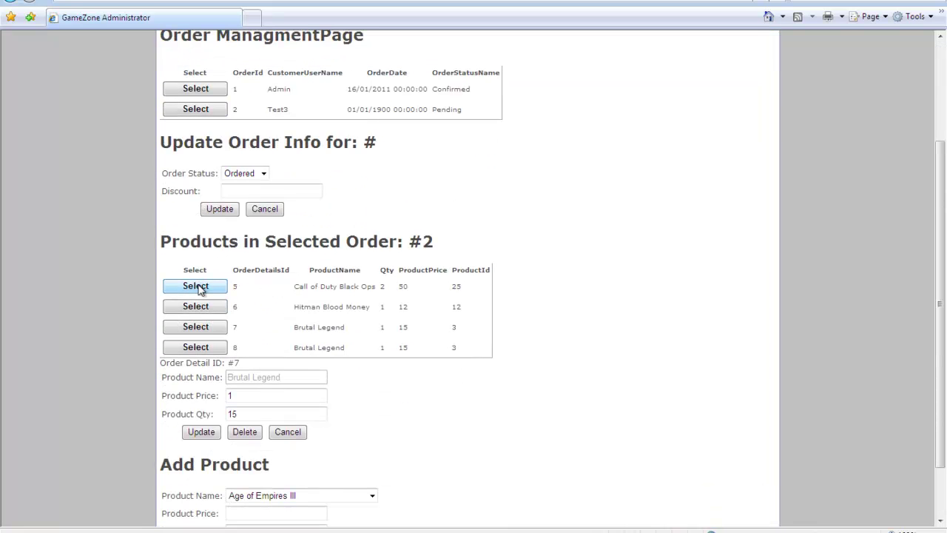
left_click(239, 434)
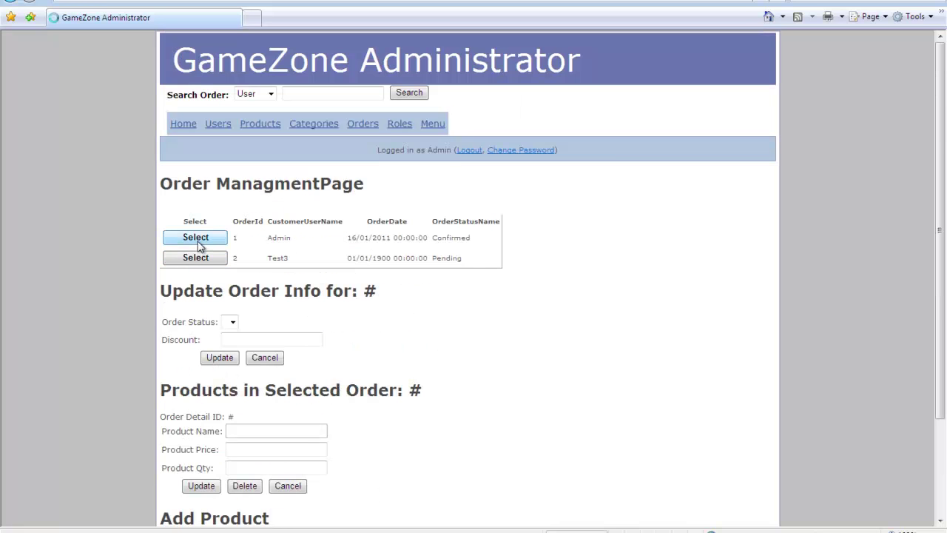
Set the Age of Empires III quantity to 4 in the confirmed order, update it, and reopen the order to check its products
left_click(198, 241)
scroll(215, 365, "down", 2)
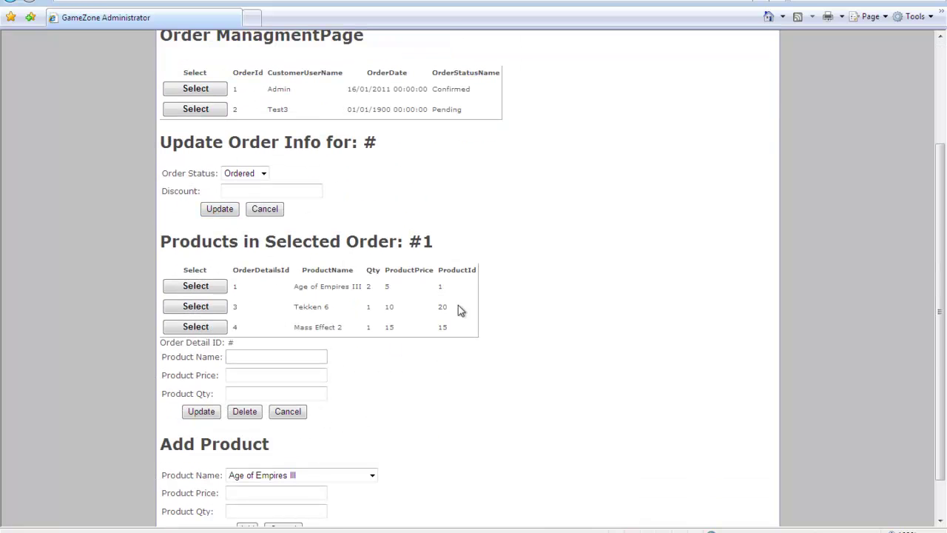
left_click(216, 292)
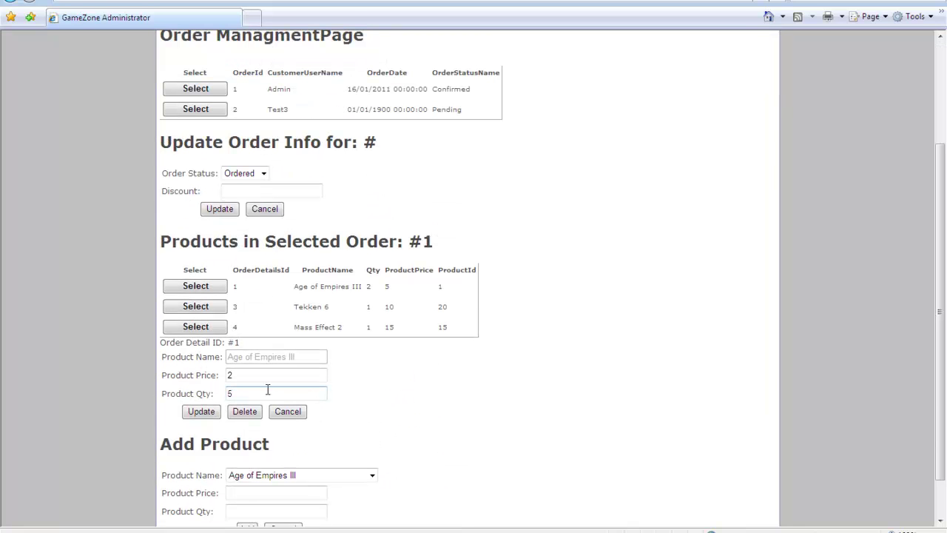
left_click(235, 393)
type("4")
left_click(202, 413)
left_click(205, 239)
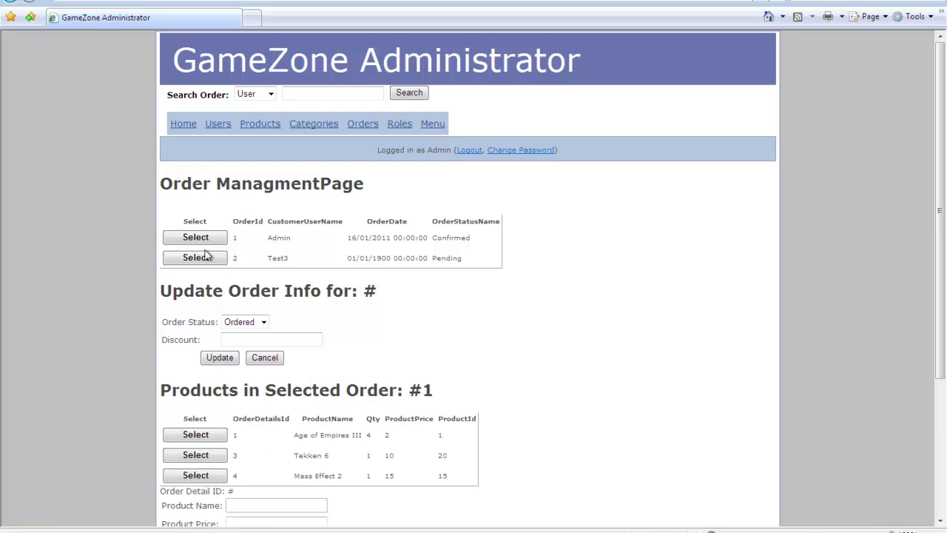
Choose Uncharted 2 as the product to add to the confirmed order
scroll(363, 435, "down", 3)
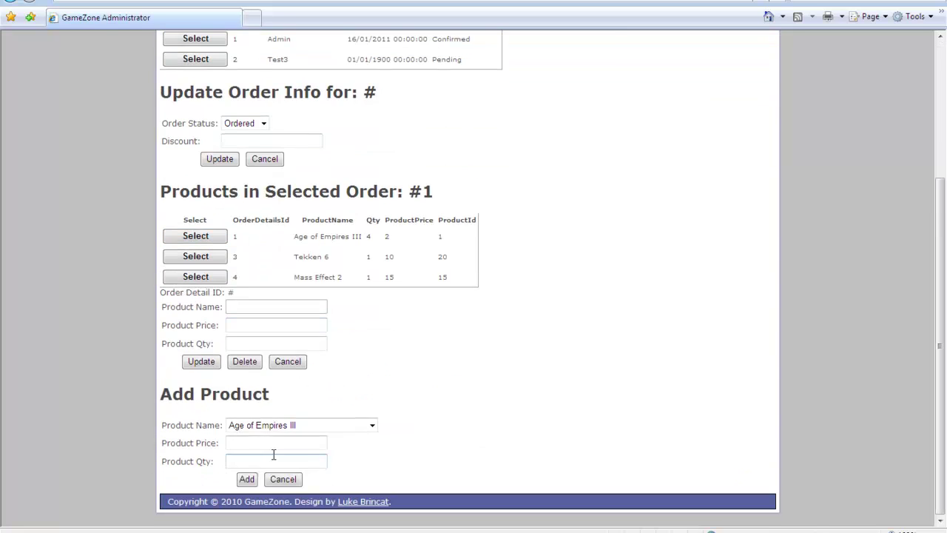
left_click(346, 426)
left_click(292, 391)
left_click(247, 444)
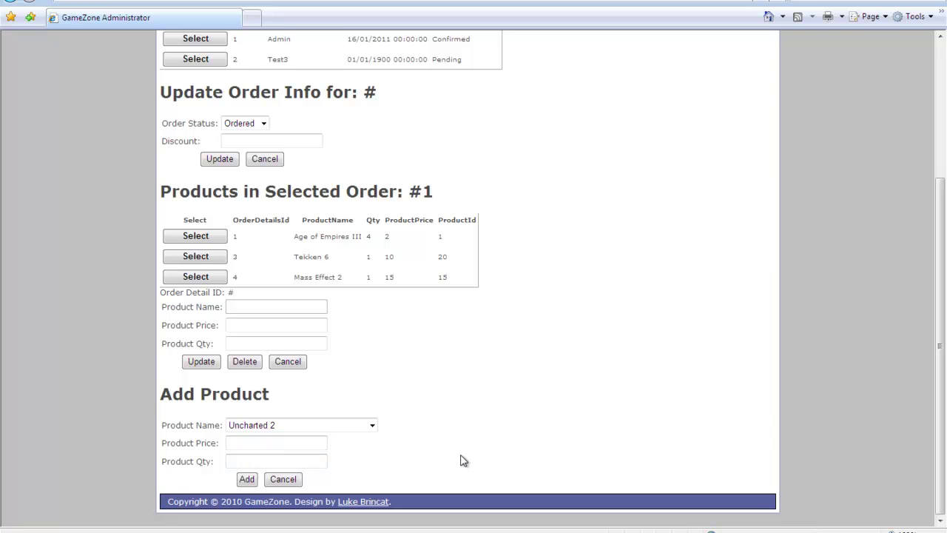
scroll(446, 442, "up", 5)
scroll(444, 444, "down", 3)
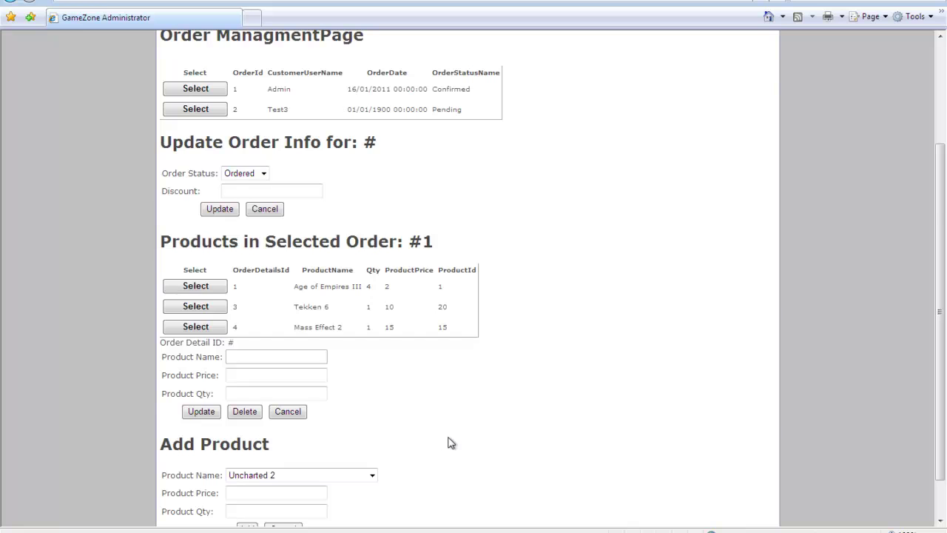
scroll(447, 455, "up", 3)
Open role management and view the details of the Web Master, Admin, Clerk, Database and User roles
left_click(398, 127)
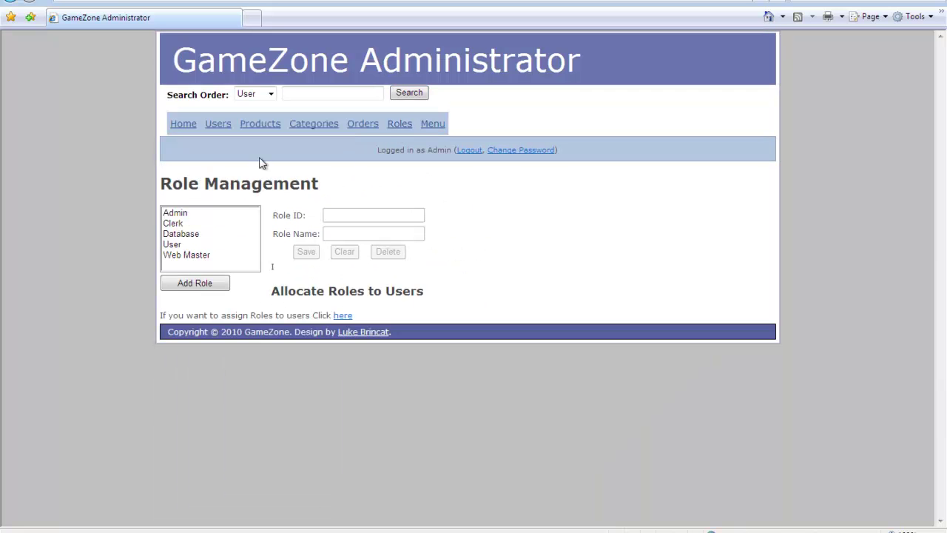
left_click(188, 257)
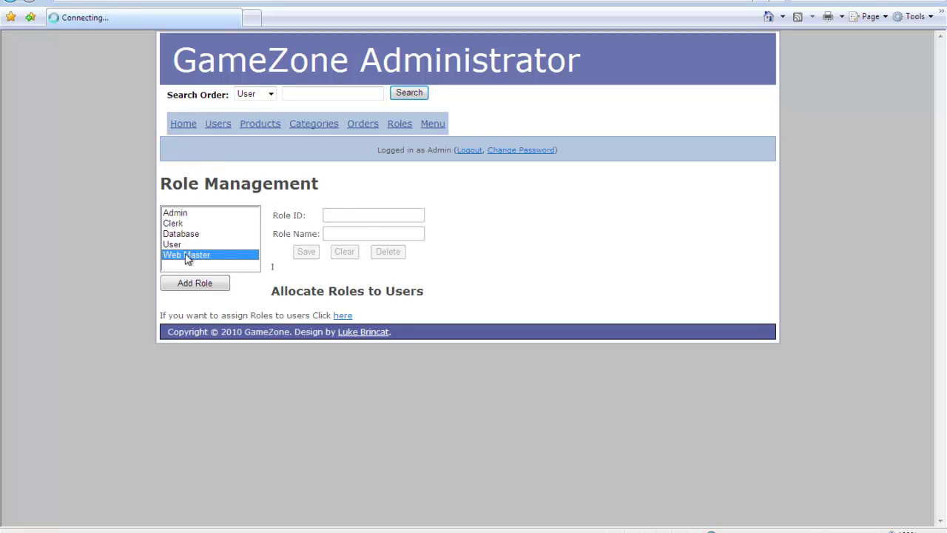
left_click(178, 214)
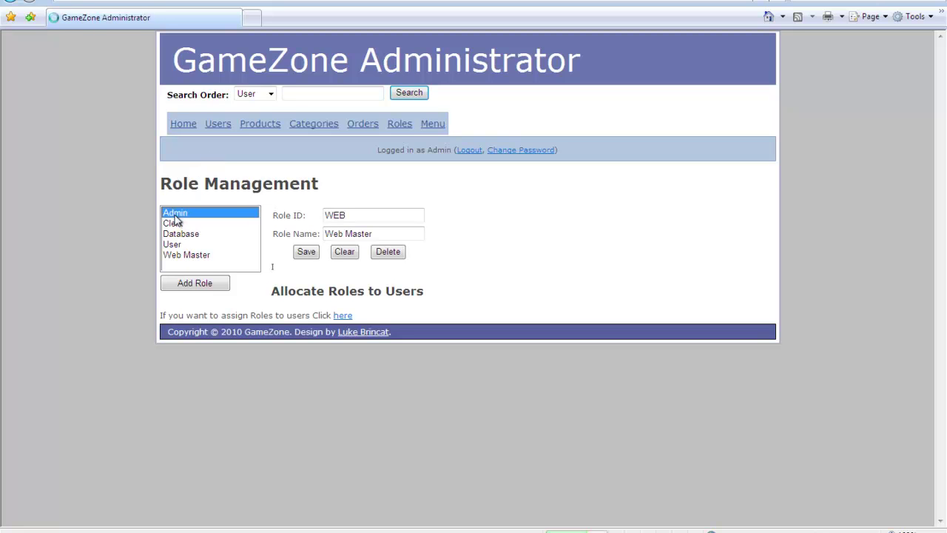
left_click(180, 223)
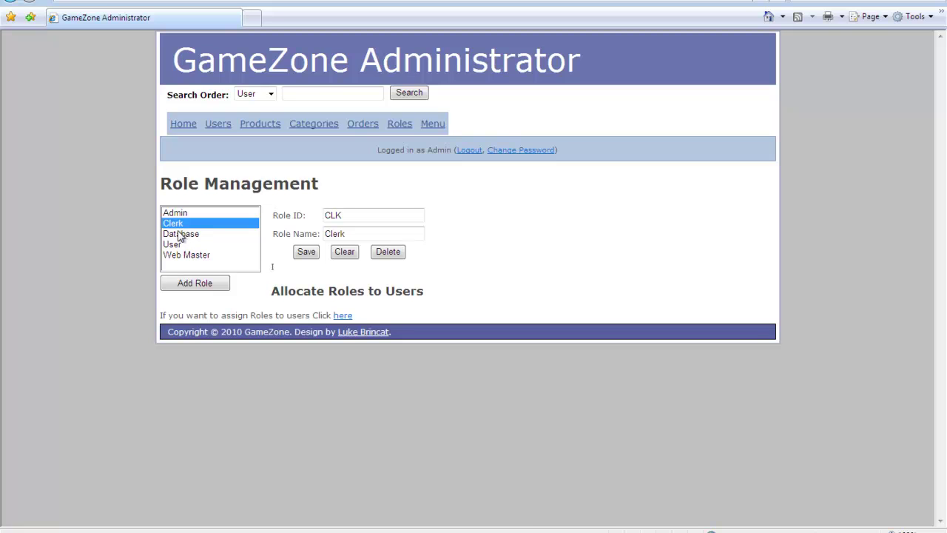
left_click(178, 237)
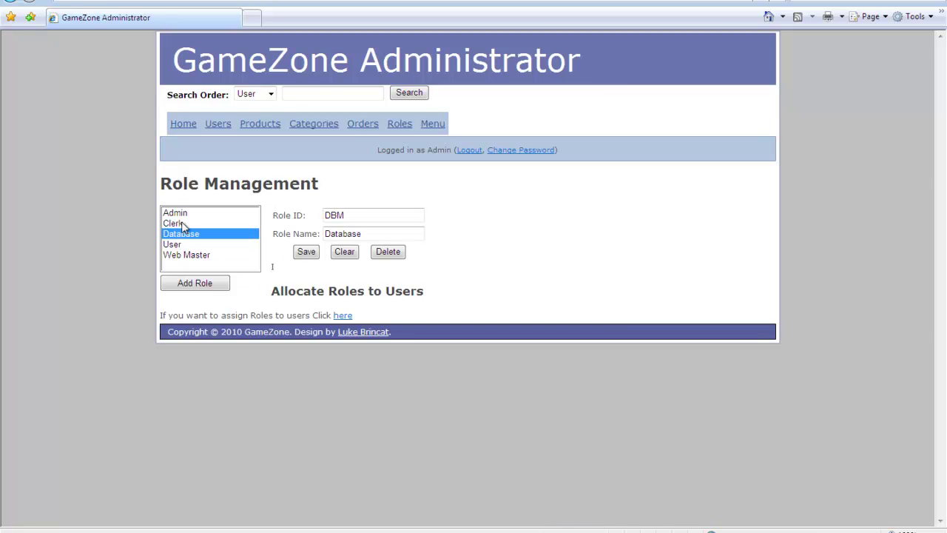
left_click(184, 245)
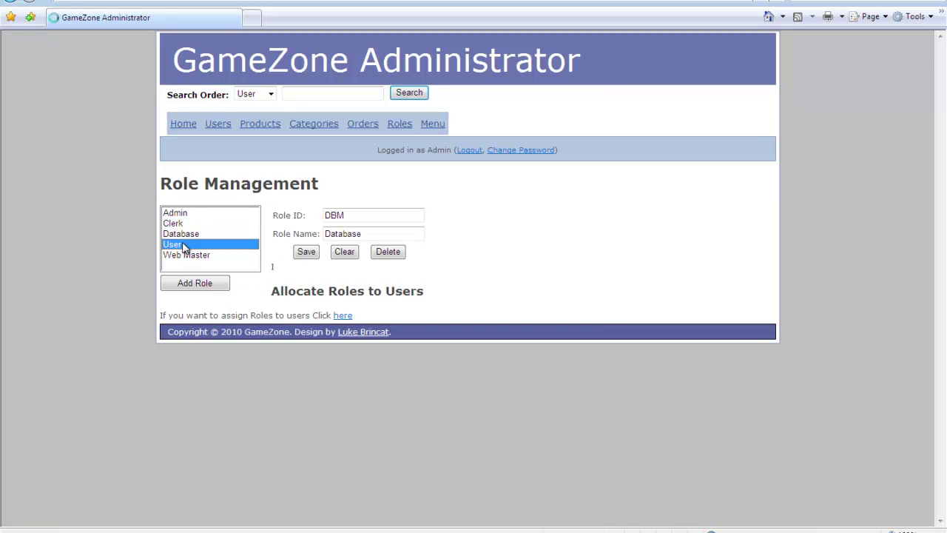
Open menu allocation, examine the menu items of the Admin and Clerk roles, and dismiss the Windows Update notification
left_click(431, 126)
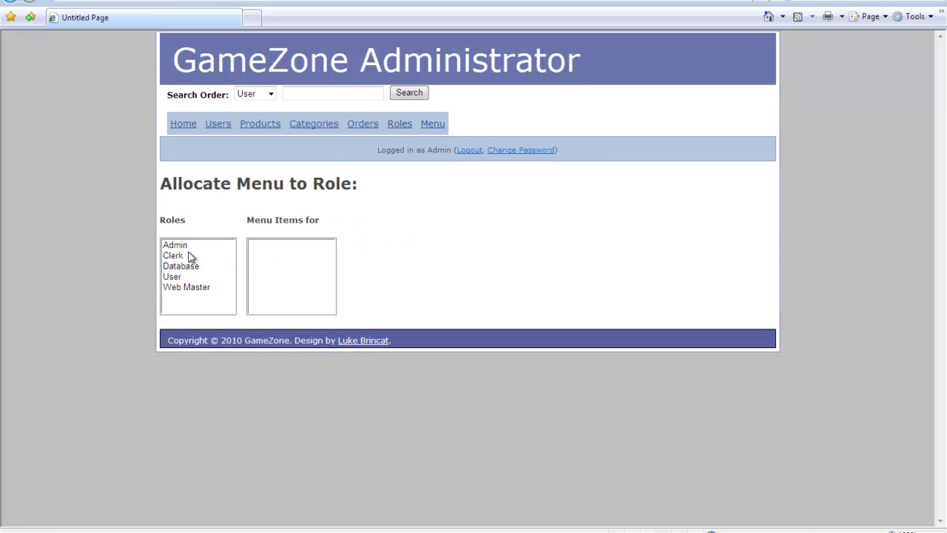
left_click(186, 247)
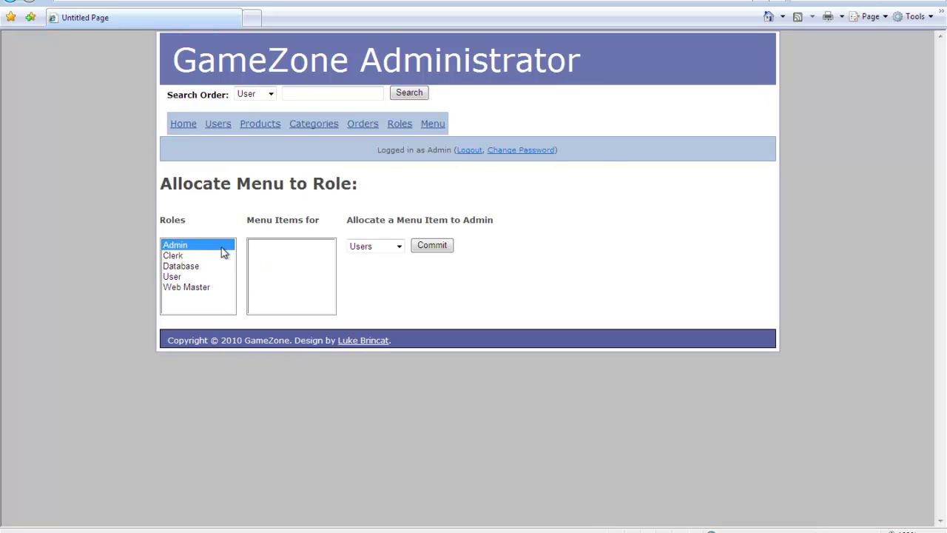
left_click(178, 256)
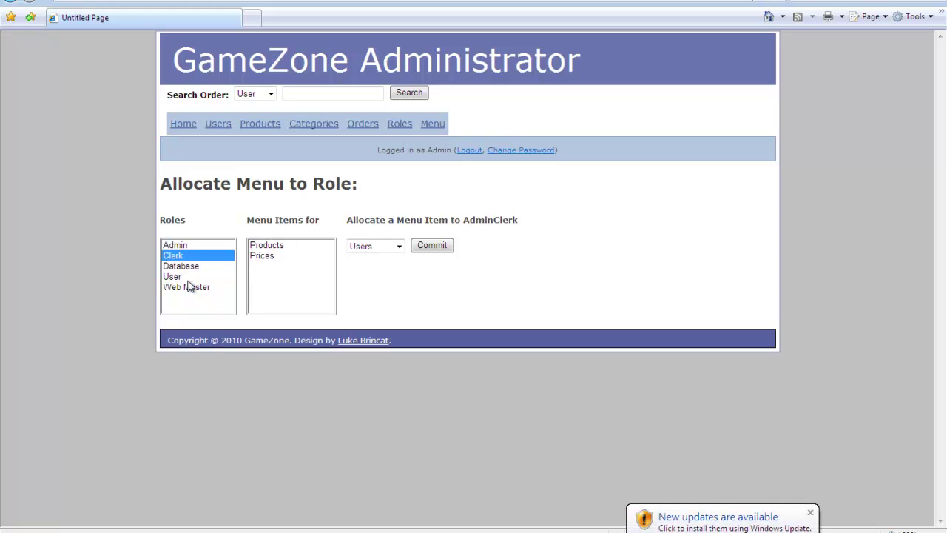
left_click(811, 512)
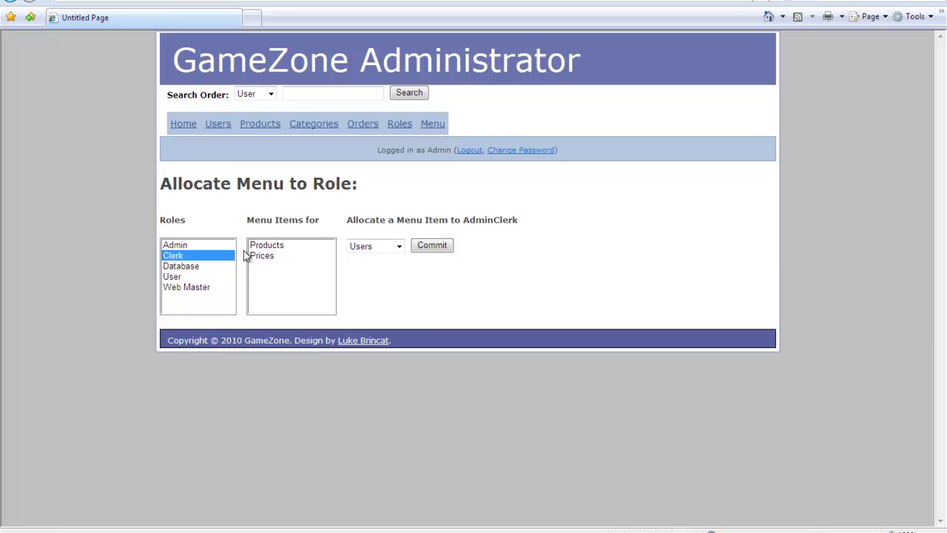
Allocate the Users menu item to the Clerk role and recheck the role's menu items
left_click(432, 245)
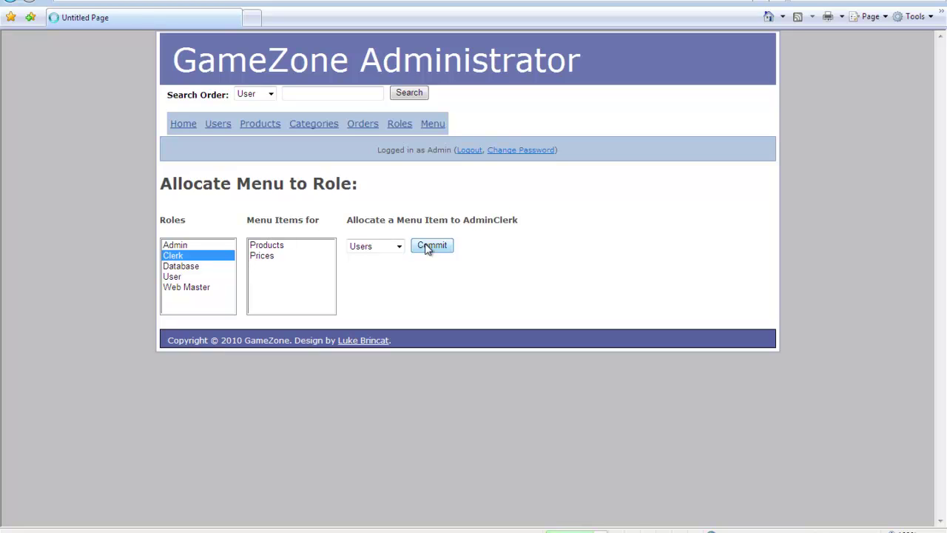
left_click(429, 246)
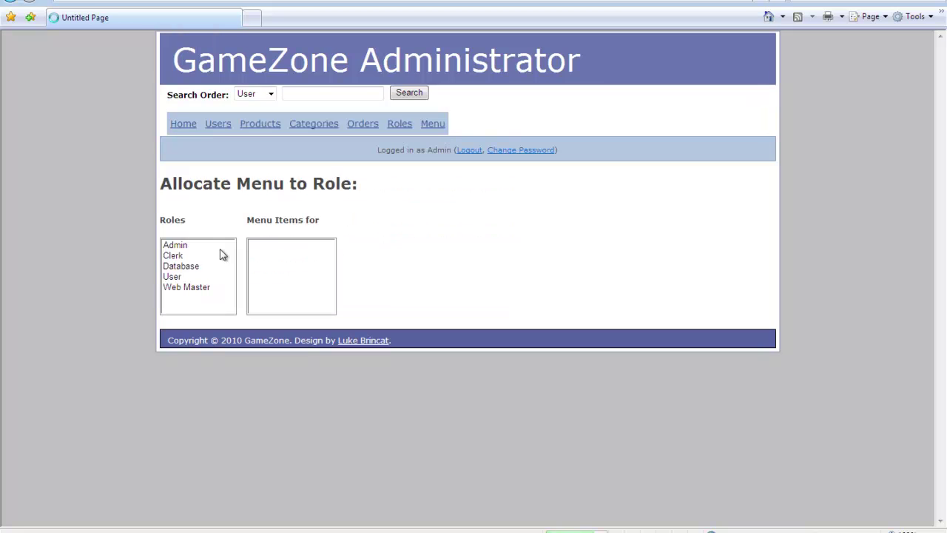
left_click(178, 255)
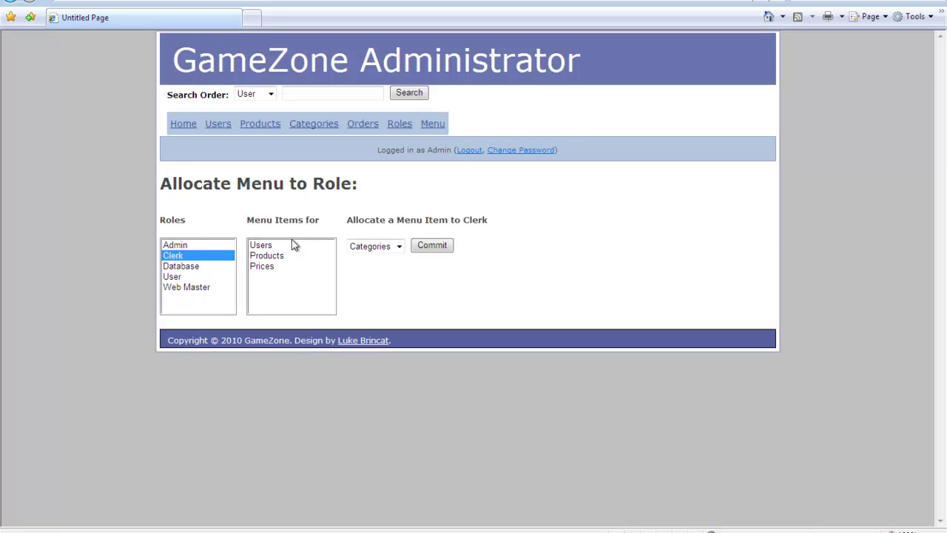
Delete the Users menu item from the Clerk role and review its remaining items
left_click(275, 248)
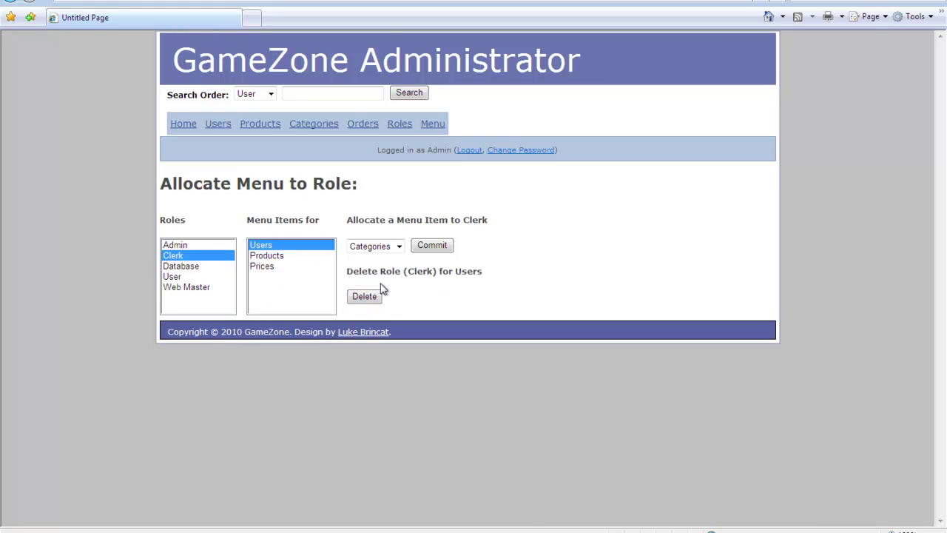
left_click(363, 298)
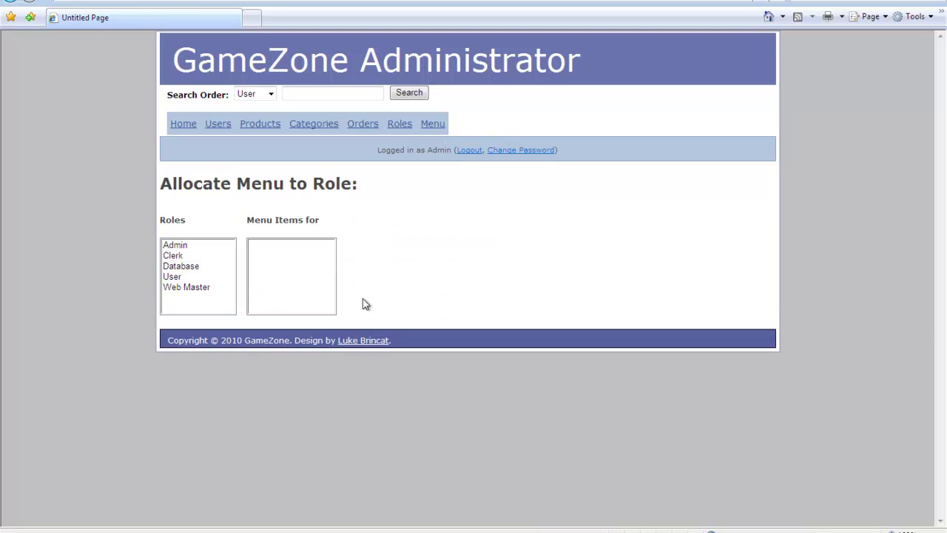
left_click(178, 256)
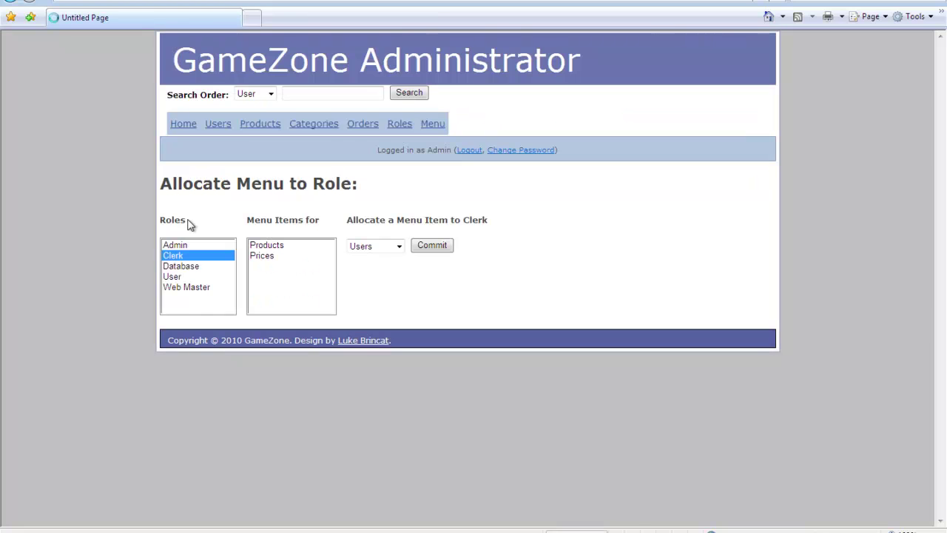
Allocate the Prices menu item to the Web Master role and check that role's menu items
left_click(196, 288)
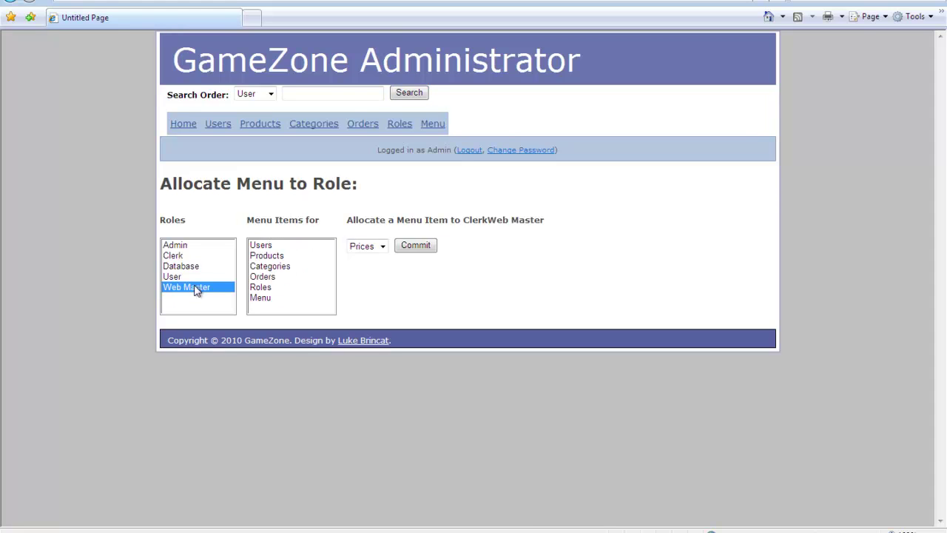
left_click(361, 250)
left_click(361, 259)
left_click(412, 251)
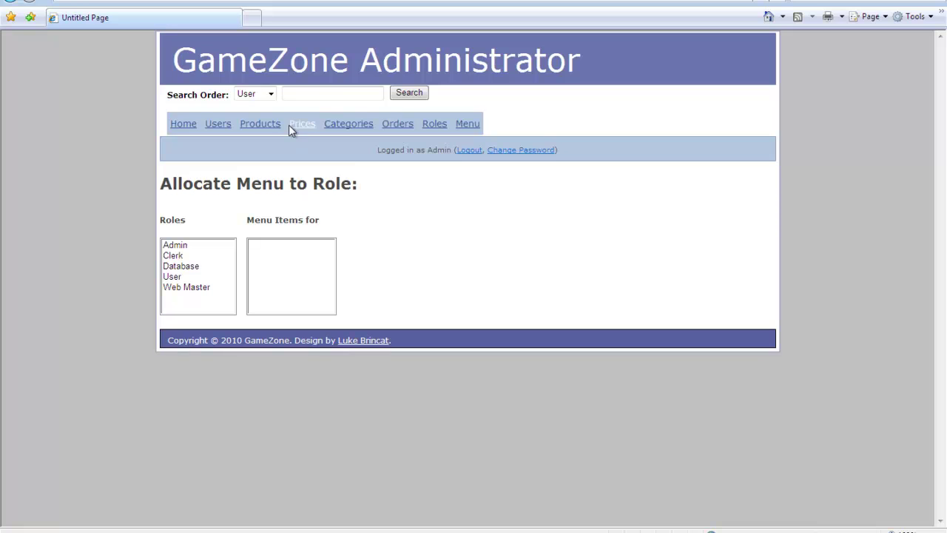
left_click(188, 278)
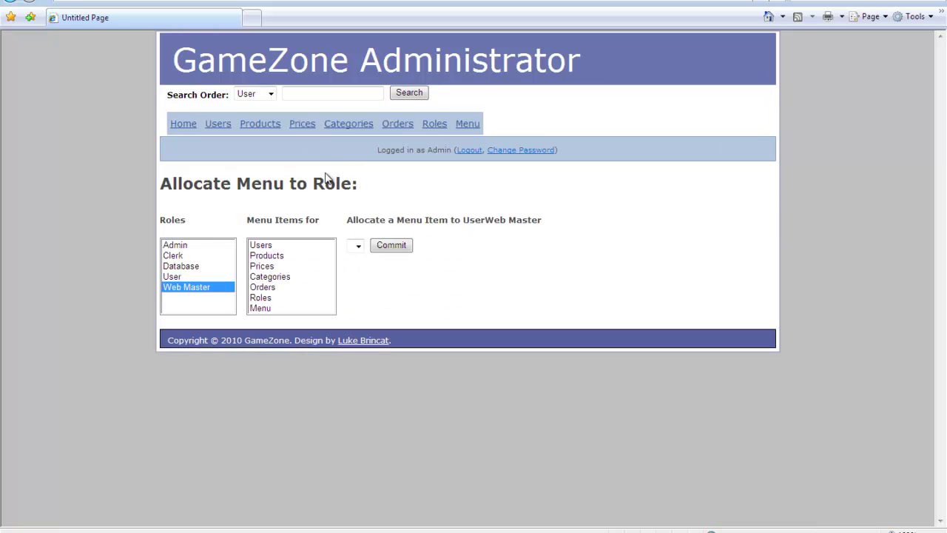
Open product price management and update the Employee price for HAWX to 15
left_click(302, 125)
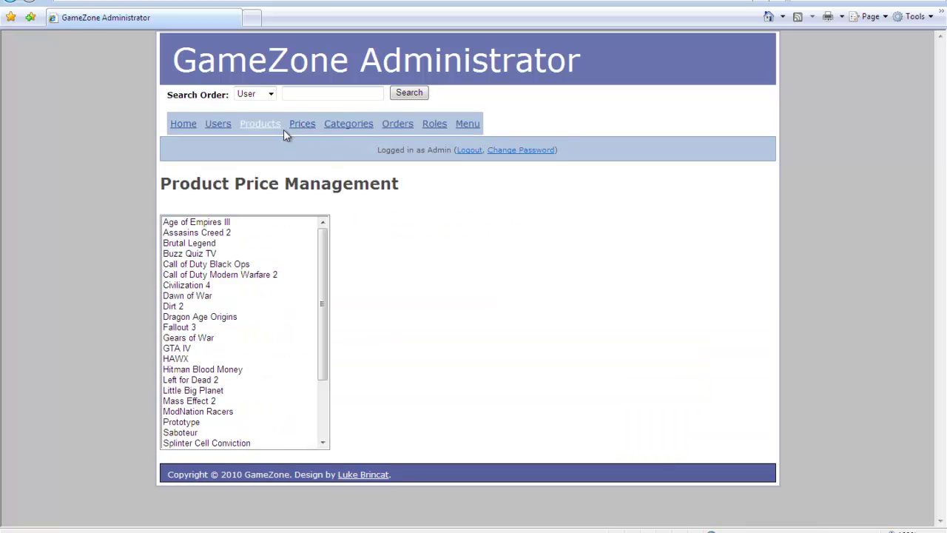
left_click(221, 359)
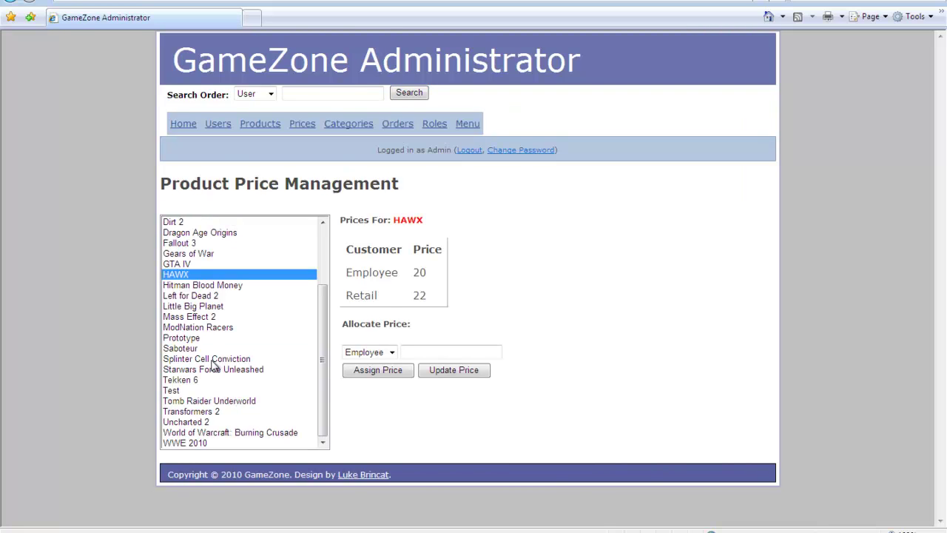
left_click(395, 361)
left_click(393, 353)
left_click(416, 350)
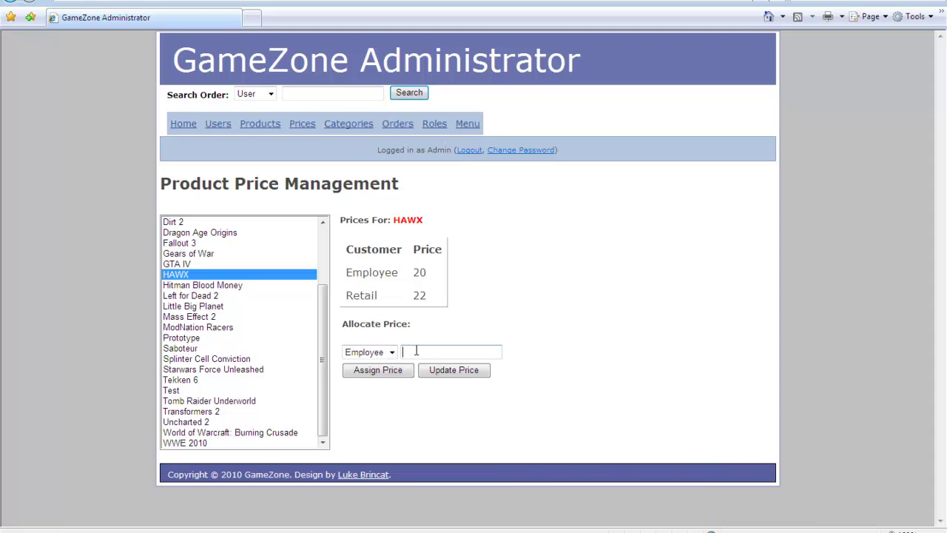
type("15")
left_click(382, 376)
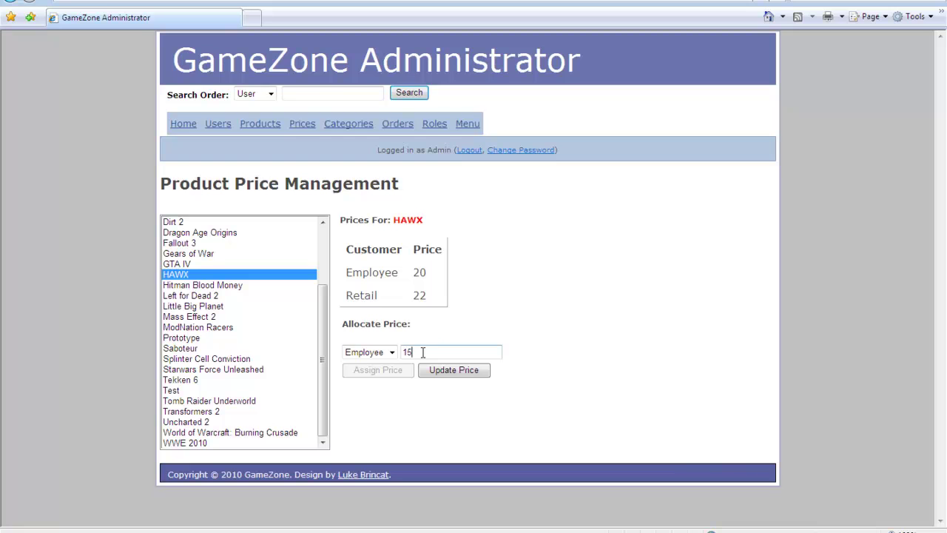
left_click(437, 373)
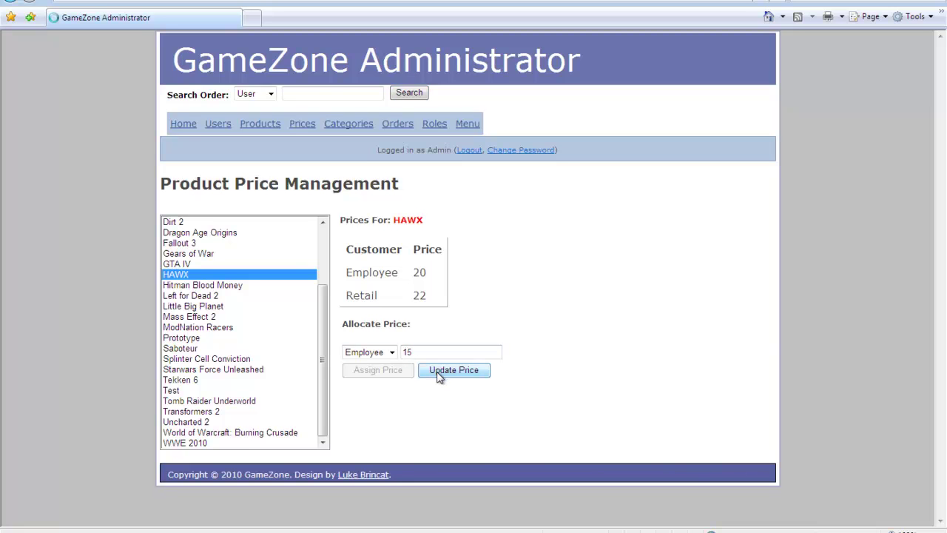
Select HAWX to recheck its prices and update its Retail price
left_click(225, 357)
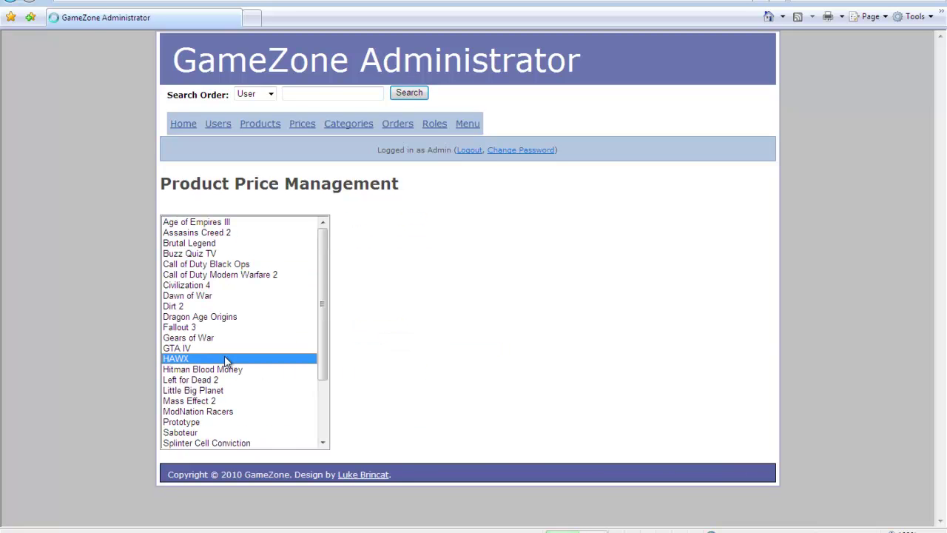
left_click(392, 353)
left_click(371, 377)
left_click(417, 351)
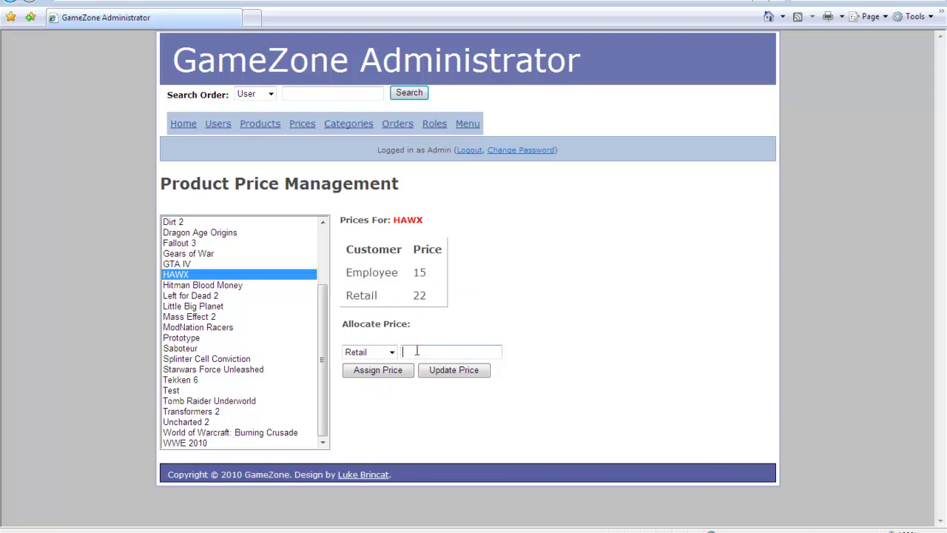
left_click(441, 371)
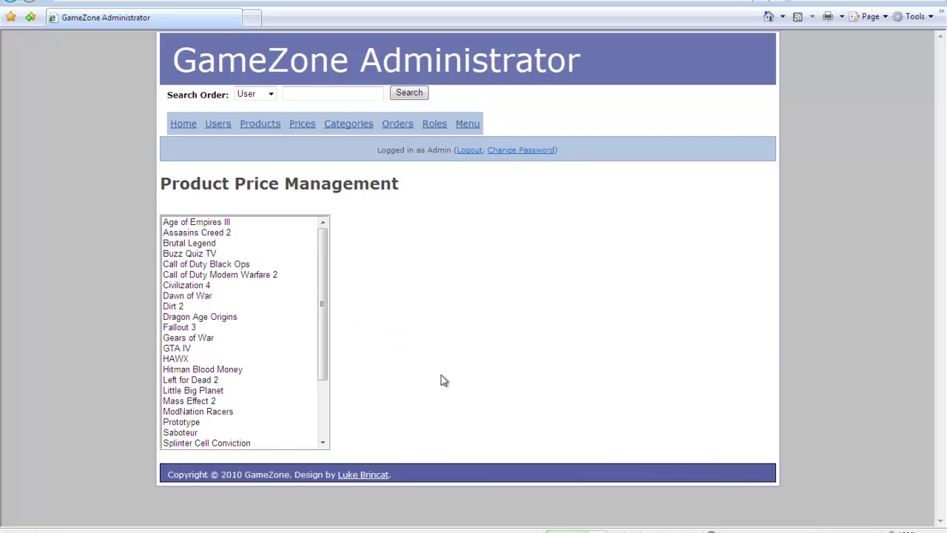
Assign an Employee price of 10 to the product Test
left_click_drag(327, 354, 322, 391)
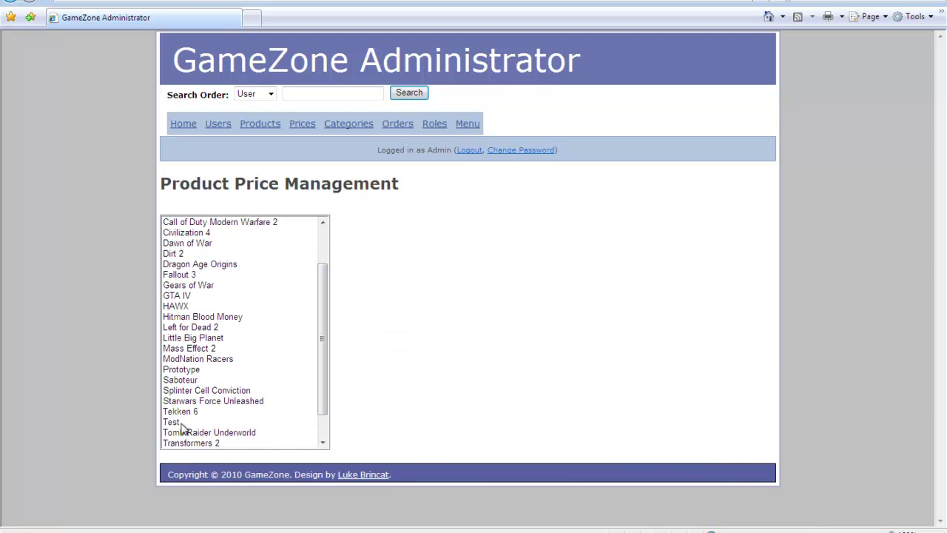
left_click(181, 422)
left_click(419, 281)
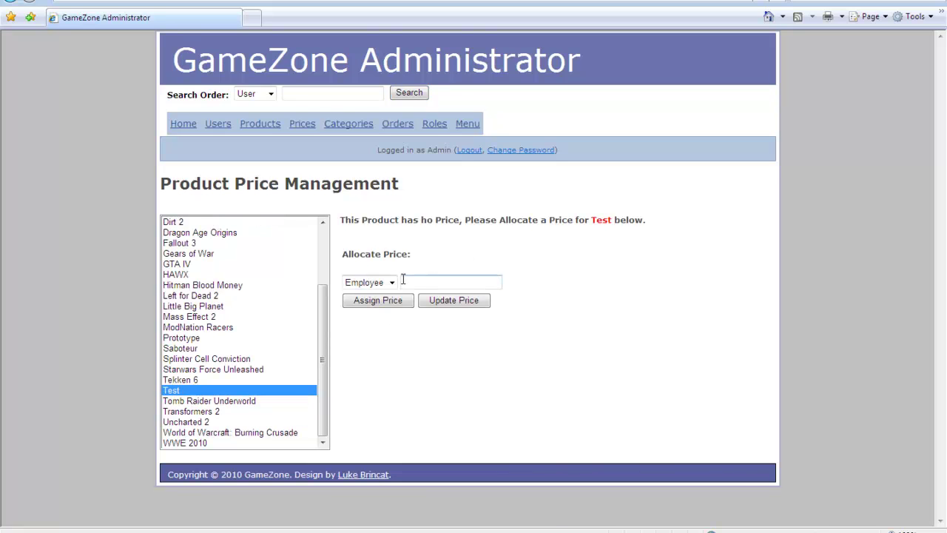
type("10")
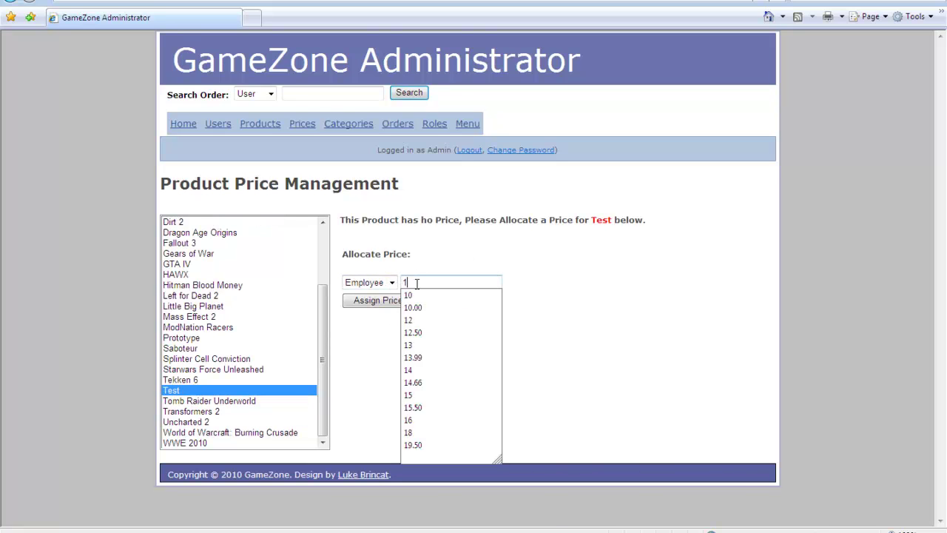
left_click(359, 380)
left_click(384, 306)
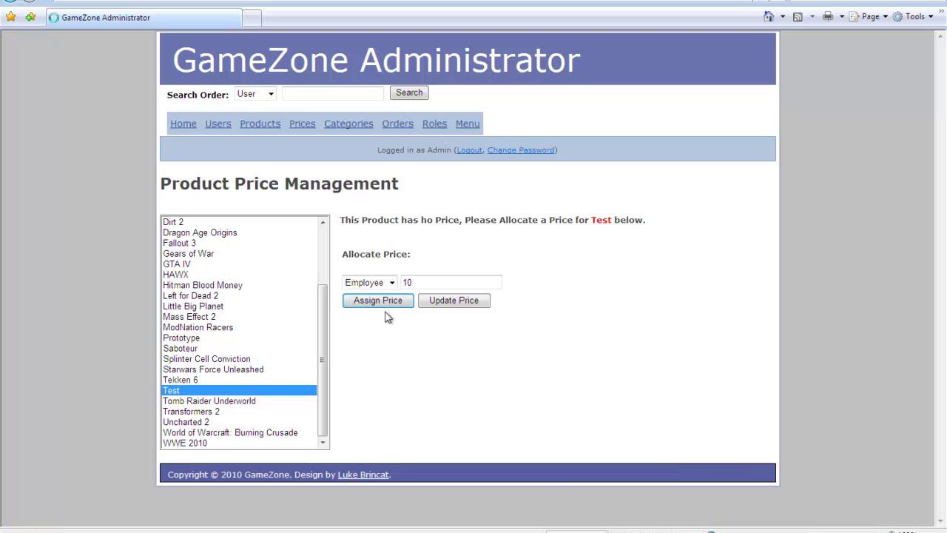
Reselect the product Test and assign it a Retail price of 15
left_click_drag(324, 364, 329, 405)
left_click(214, 421)
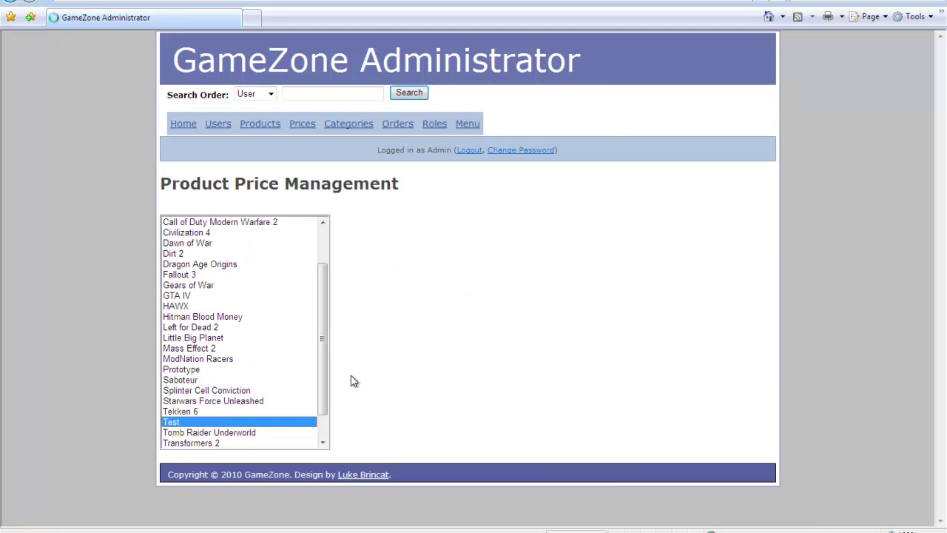
left_click(393, 329)
left_click(381, 353)
left_click(413, 330)
type("15")
left_click(376, 358)
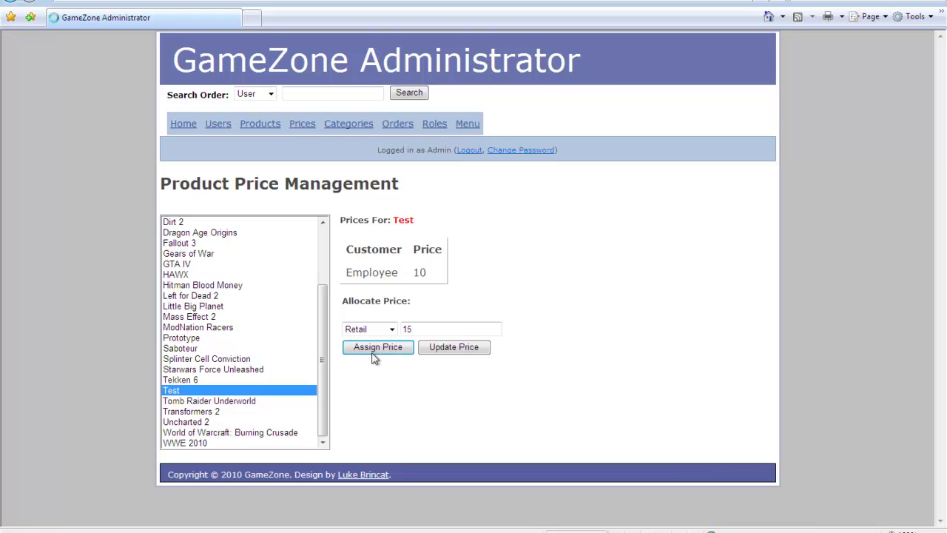
Reselect the product Test and review its Employee and Retail prices
left_click(324, 361)
scroll(324, 361, "down", 1)
left_click(182, 442)
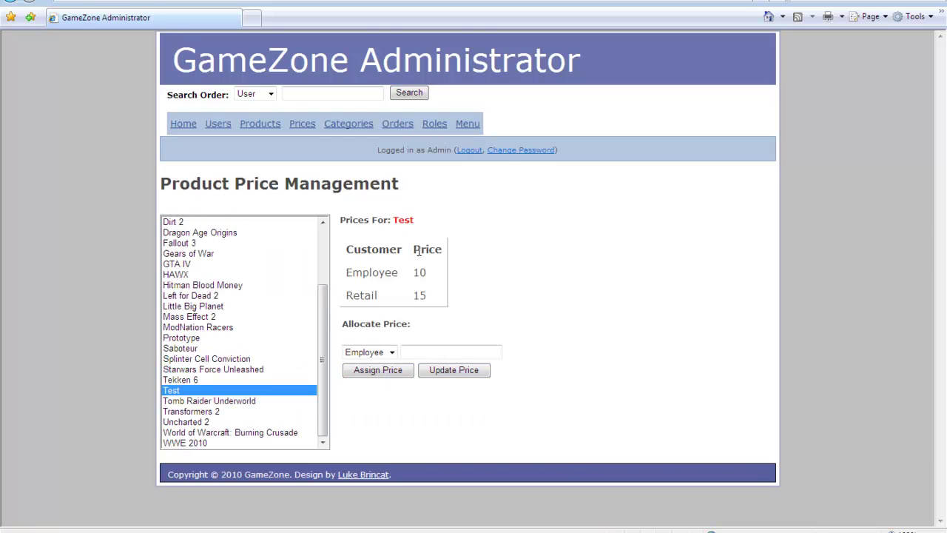
Search the orders by user Admin and open the matching order's print page
left_click(467, 125)
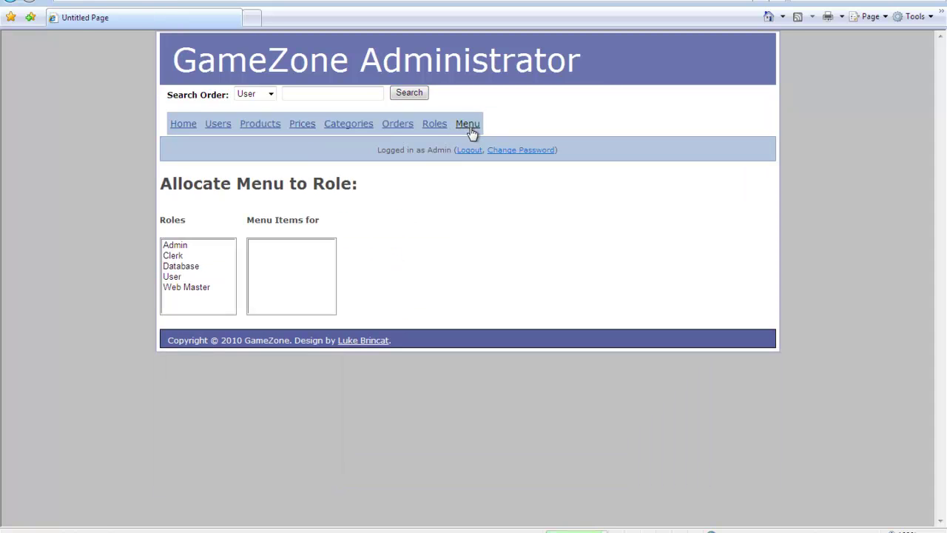
left_click(271, 94)
left_click(305, 94)
type("Admin")
left_click(422, 95)
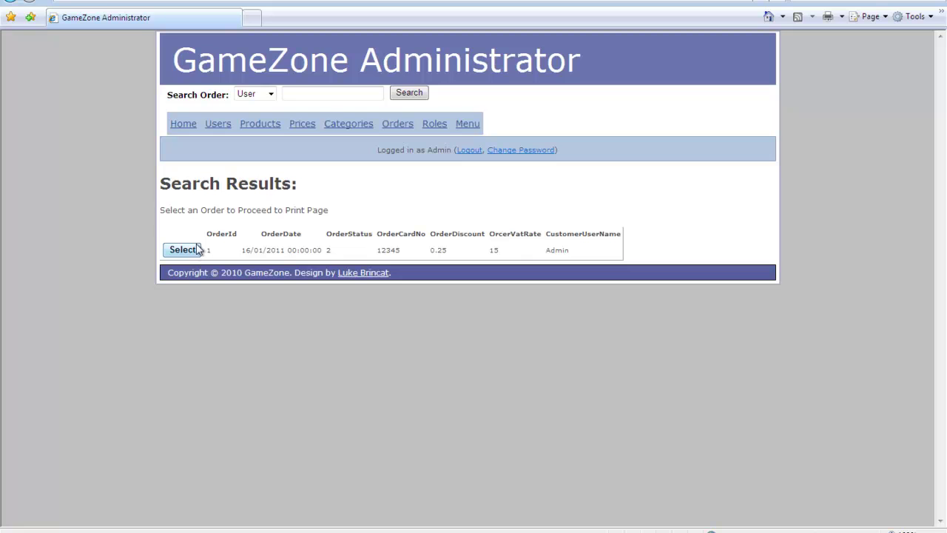
left_click(192, 252)
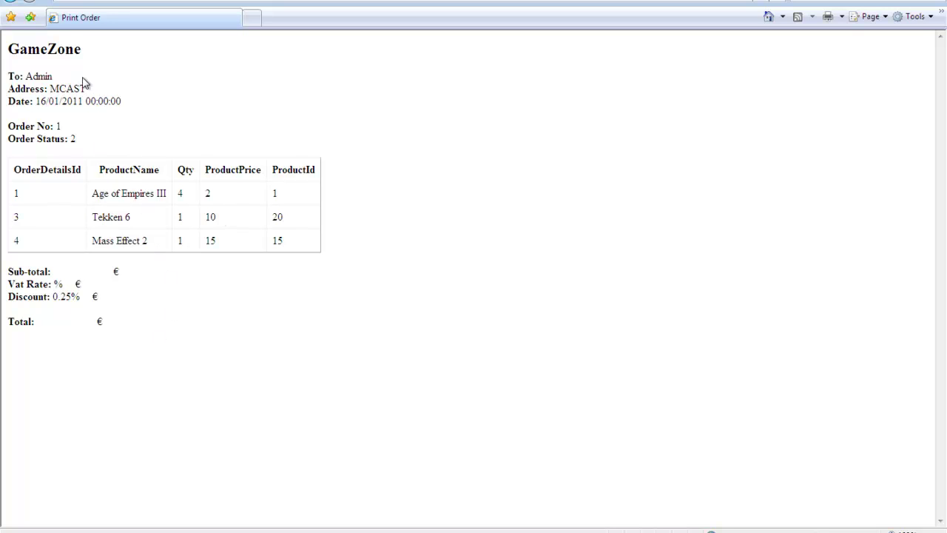
Return to the search results and search the orders for user test
left_click(11, 3)
left_click(296, 94)
type("test")
left_click(408, 97)
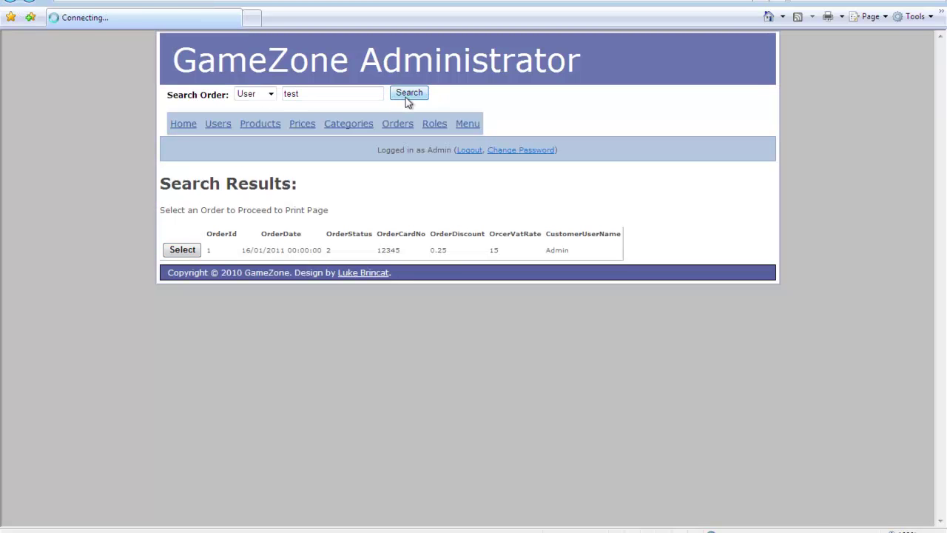
Search the orders by the status Shipped
left_click(271, 94)
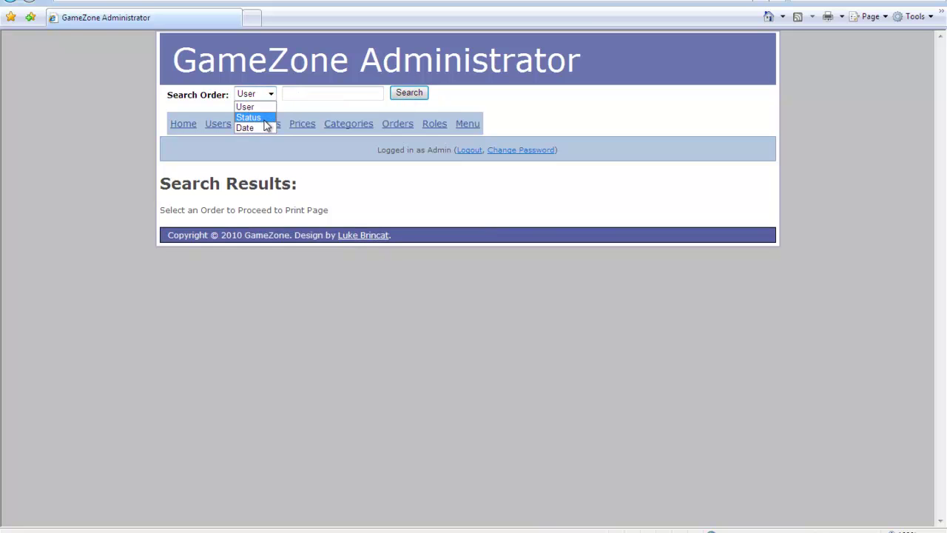
left_click(263, 126)
left_click(308, 94)
left_click(304, 116)
left_click(356, 94)
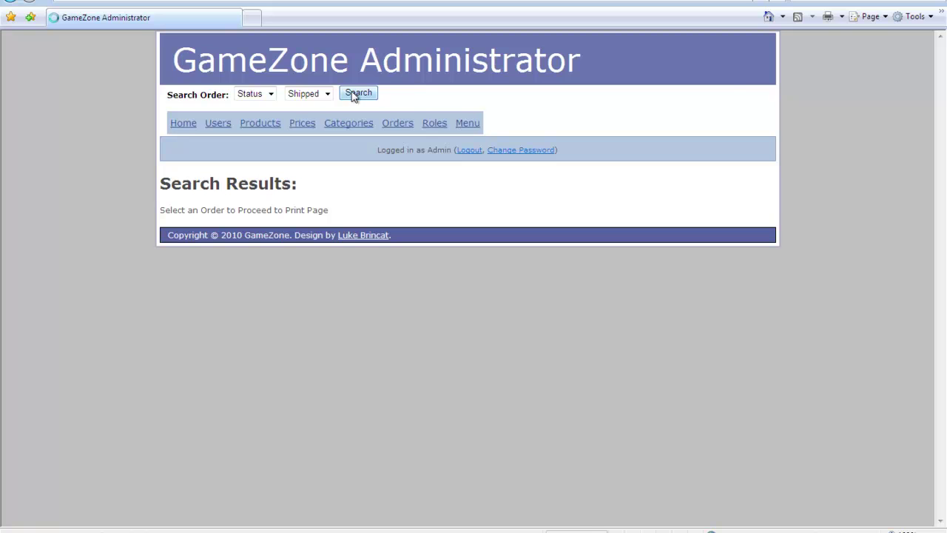
Open order management to check which customers have orders
left_click(260, 94)
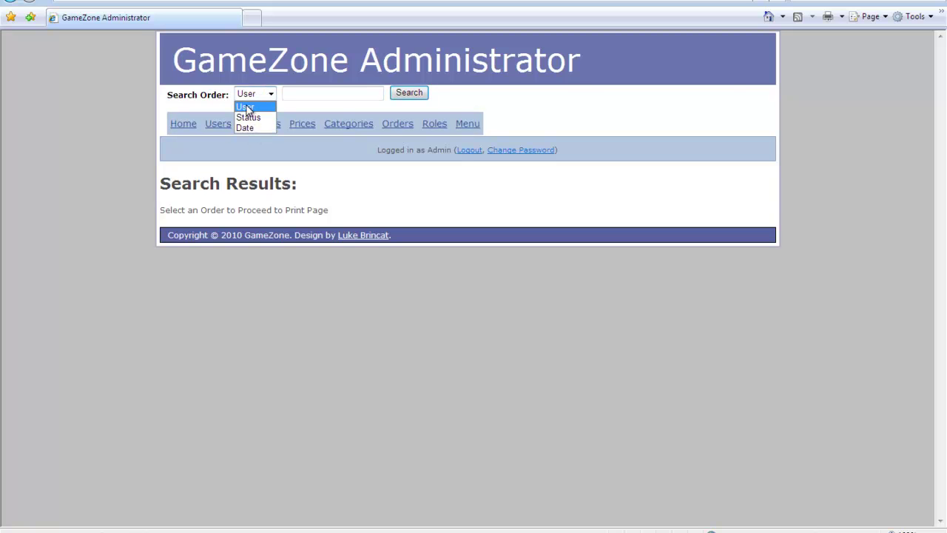
left_click(247, 107)
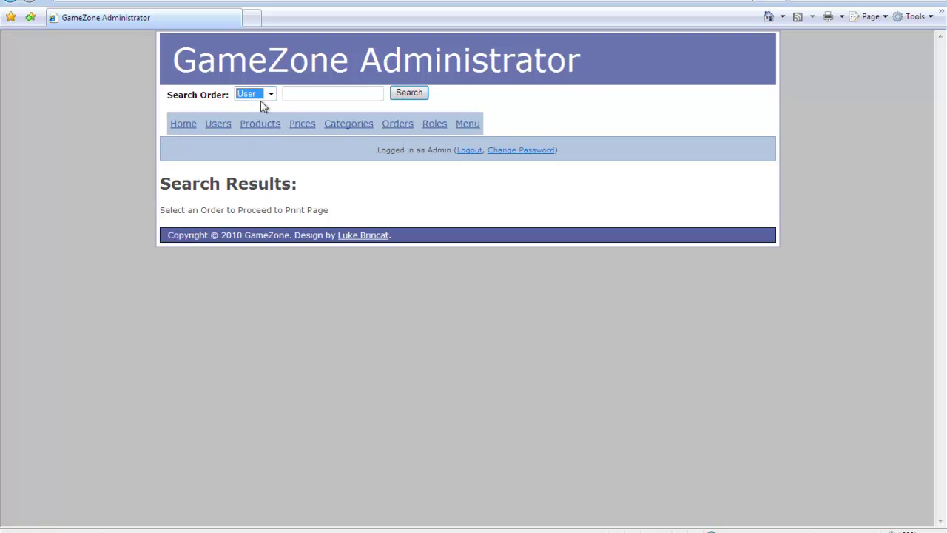
left_click(388, 127)
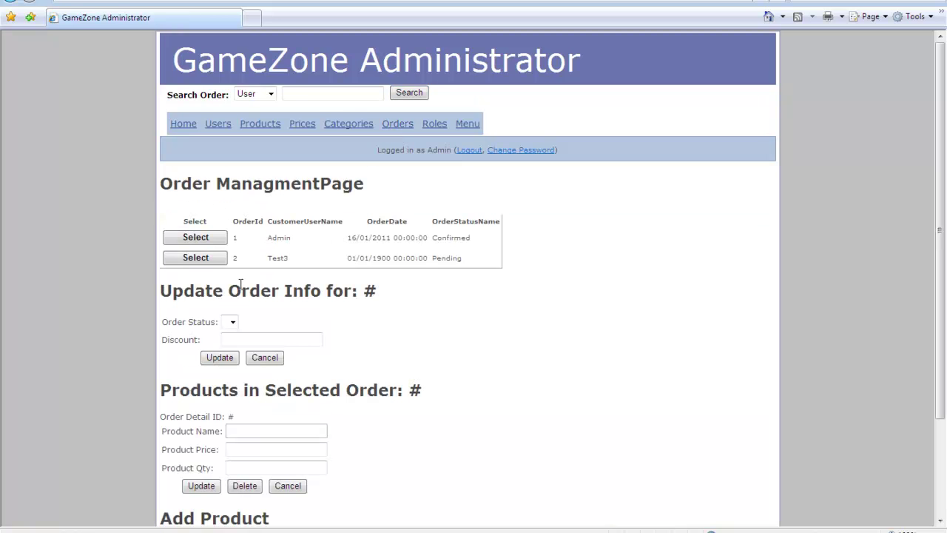
Search the orders for user Test3, view the matching order's print page and return to the results
left_click(275, 96)
left_click(329, 99)
type("Test3")
left_click(410, 96)
left_click(185, 251)
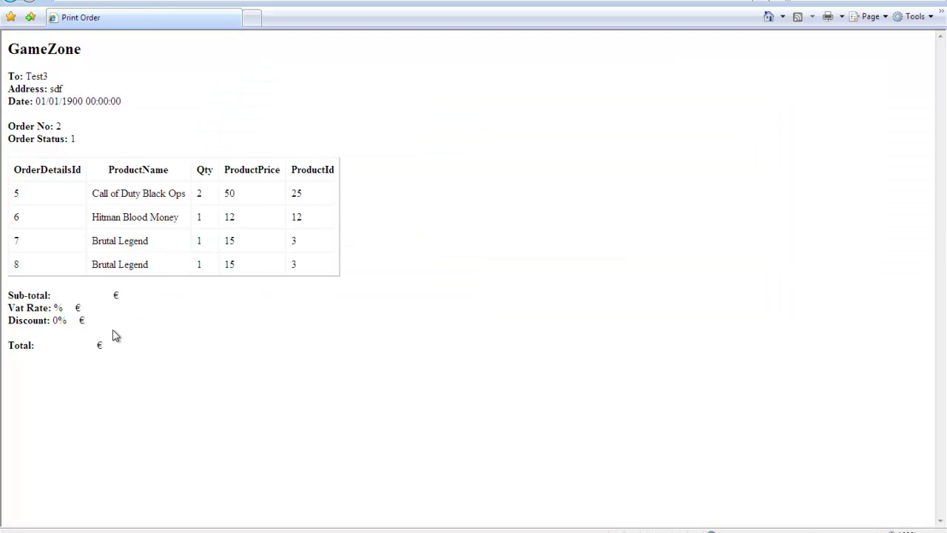
left_click(11, 1)
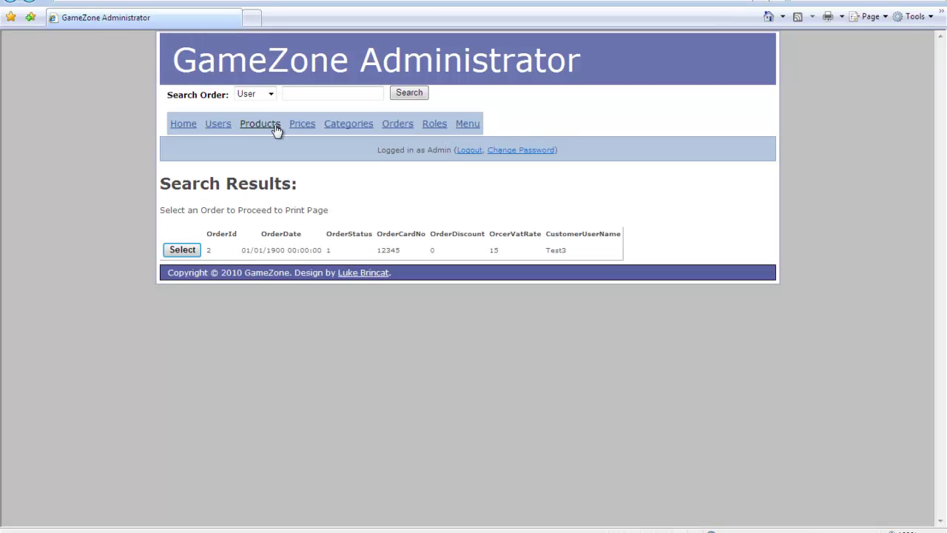